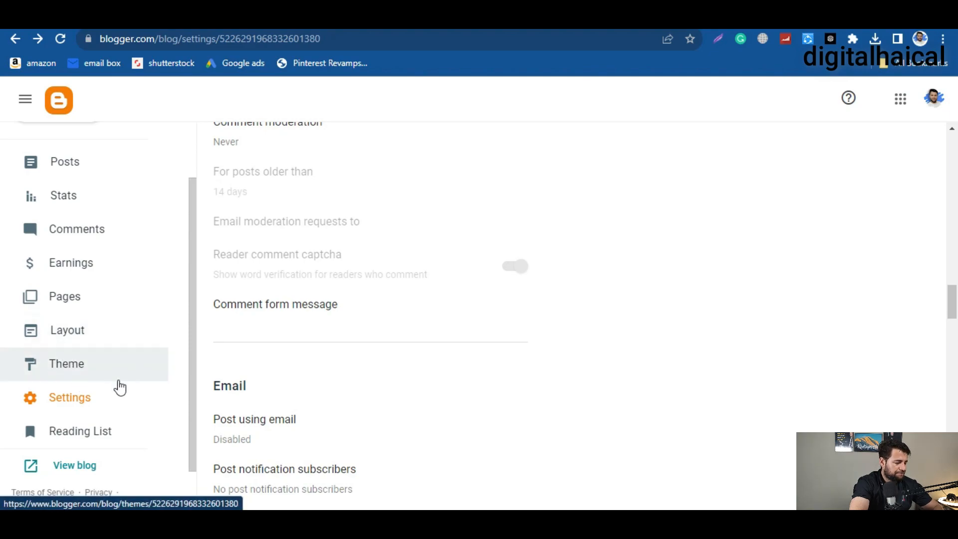
# Append the keyword "online trading in pakistan" from the spreadsheet to the blog title after "Stock Storm King - ".
pyautogui.scroll(15, 371, 282)
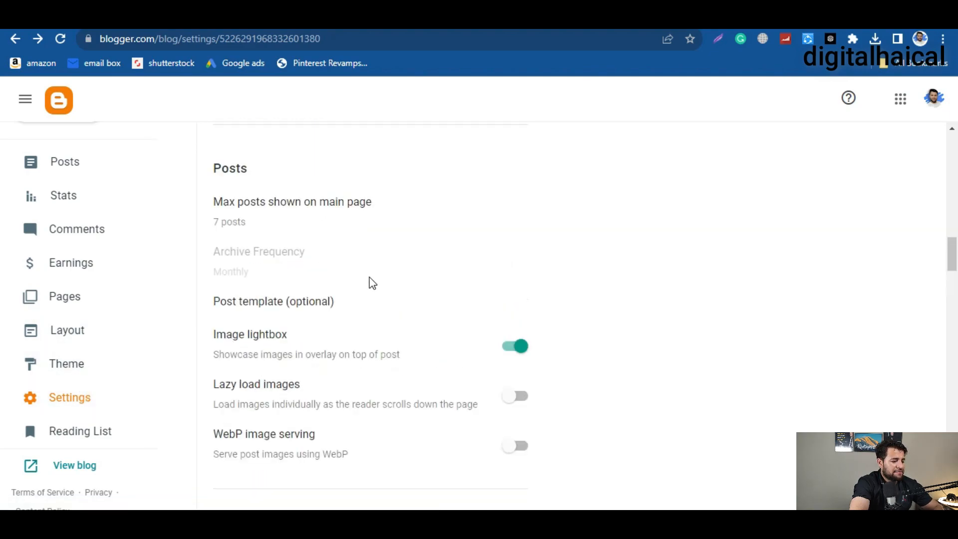
pyautogui.scroll(8, 371, 282)
pyautogui.click(258, 215)
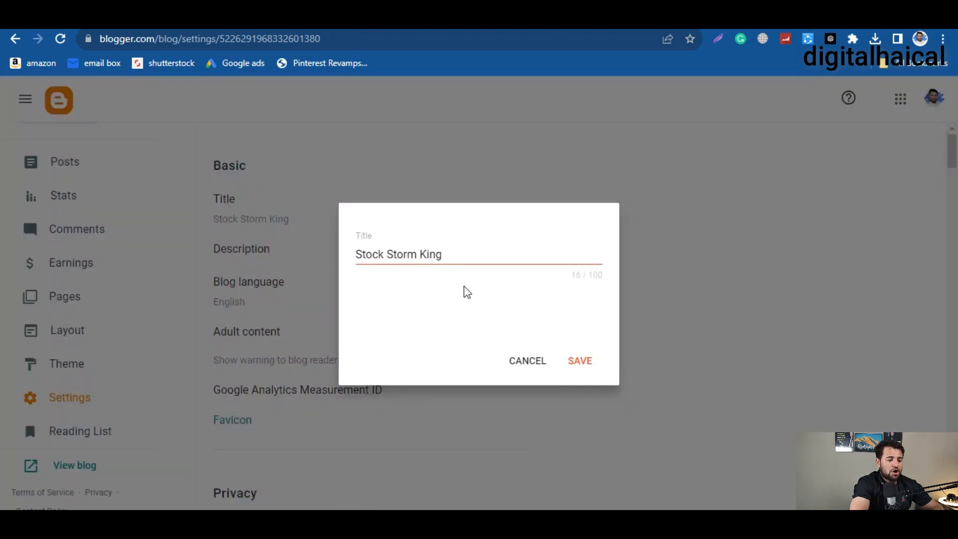
pyautogui.click(462, 255)
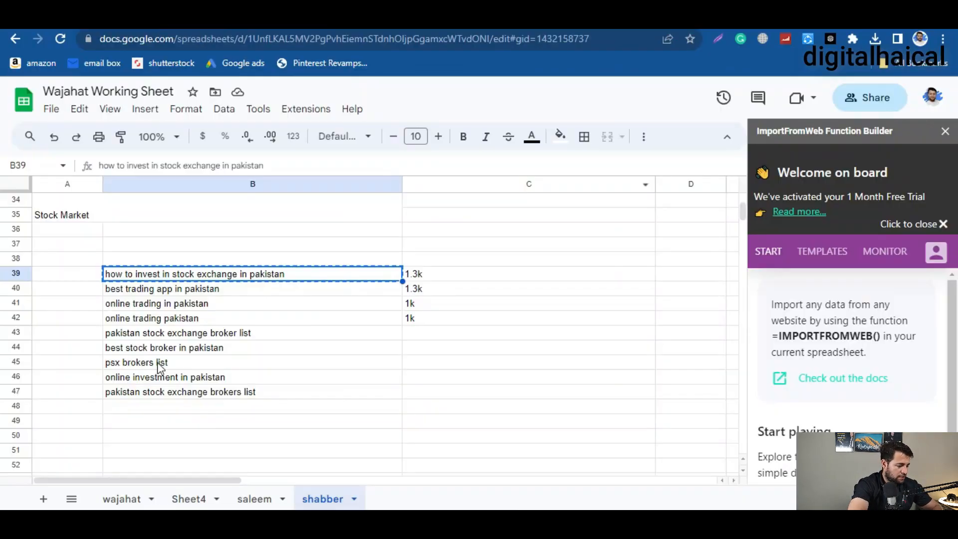
pyautogui.click(146, 305)
pyautogui.hotkey('ctrl', 'c')
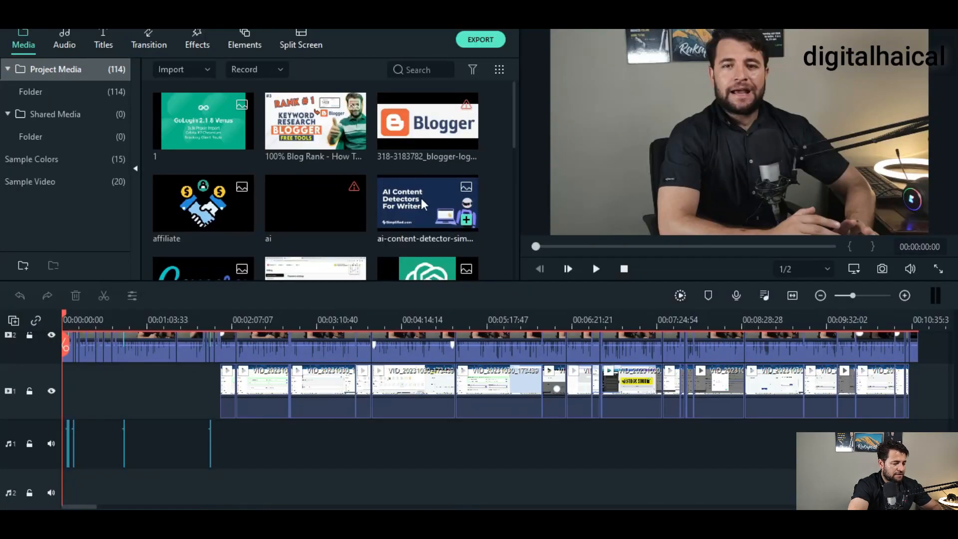
pyautogui.hotkey('alt', 'Tab')
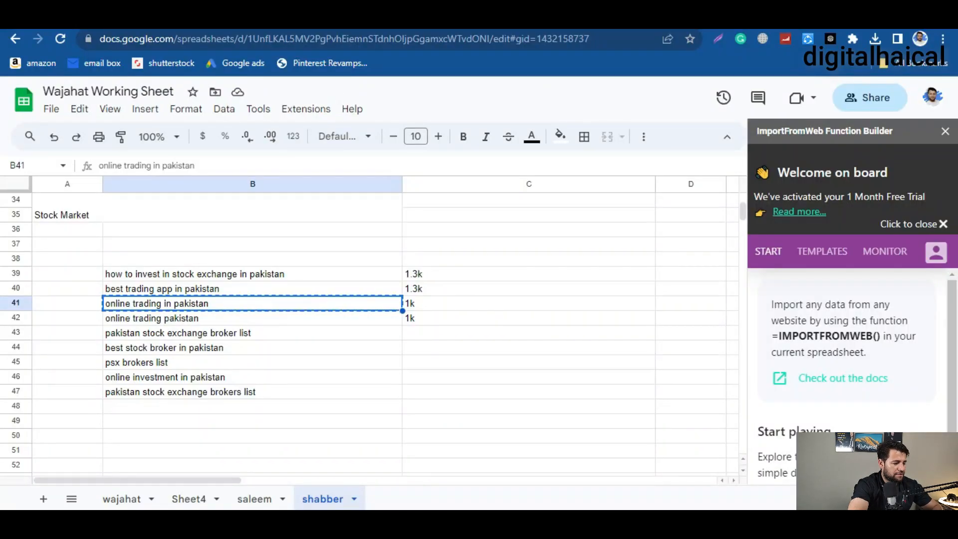
pyautogui.hotkey('ctrl', 'Tab')
pyautogui.hotkey('ctrl', 'v')
# Capitalize the initials of Online, Trading and Pakistan in the blog title and add a dash at the end.
pyautogui.click(455, 255)
pyautogui.press('BackSpace')
pyautogui.write('O')
pyautogui.click(489, 255)
pyautogui.press('BackSpace')
pyautogui.write('T')
pyautogui.click(542, 255)
pyautogui.press('BackSpace')
pyautogui.write('P')
pyautogui.click(596, 254)
pyautogui.write('-')
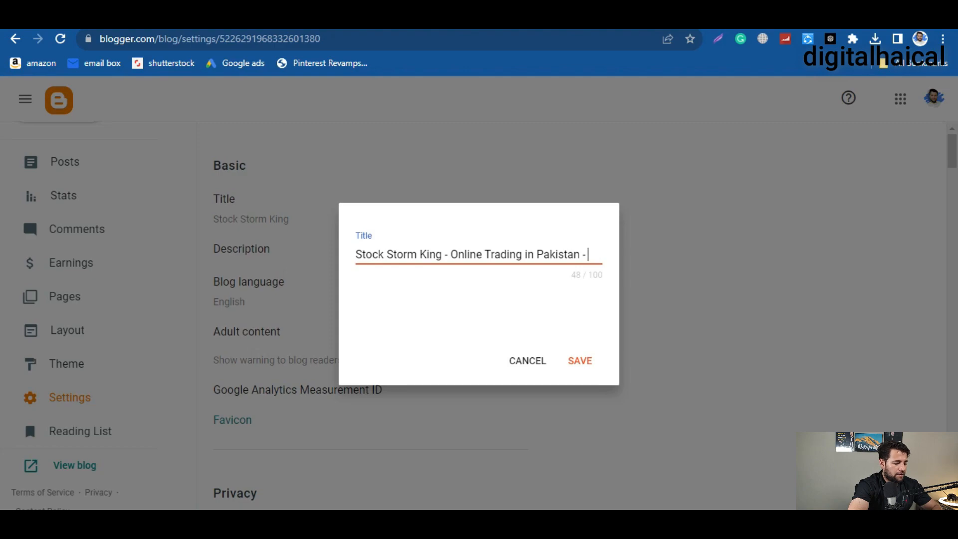
# Append the sheet keyword "How to invest in stock exchange in Pakistan" to the blog title and save it.
pyautogui.hotkey('alt', 'Tab')
pyautogui.click(229, 289)
pyautogui.hotkey('ctrl', 'c')
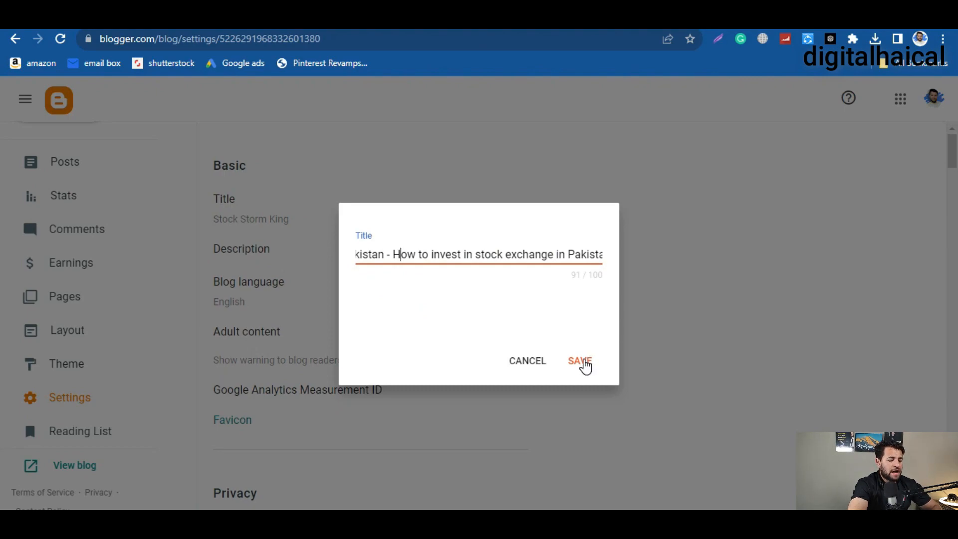
pyautogui.click(587, 365)
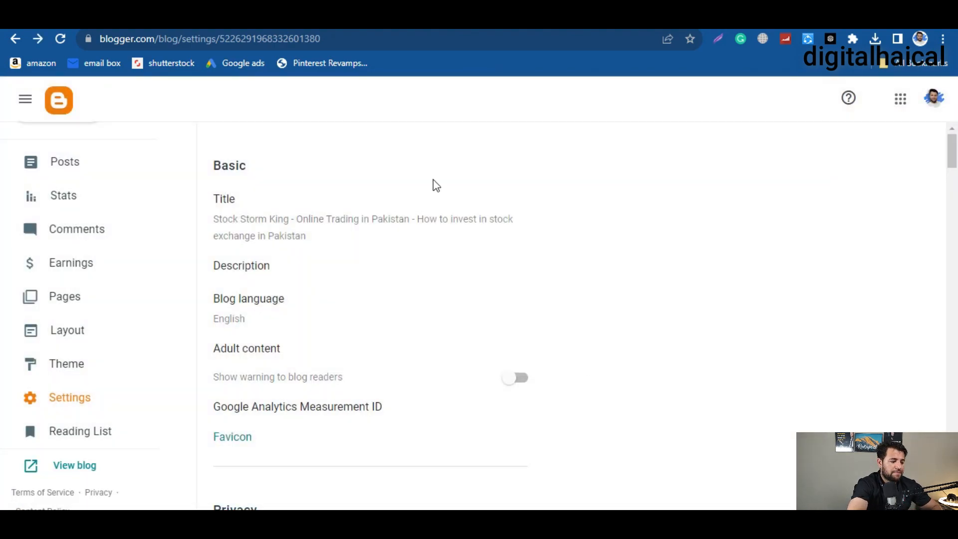
# Begin the description with "Stock Storm King is all about guide and providing information about how to invest in stock exchange in pakistan, best trading app in pakistan,".
pyautogui.click(249, 273)
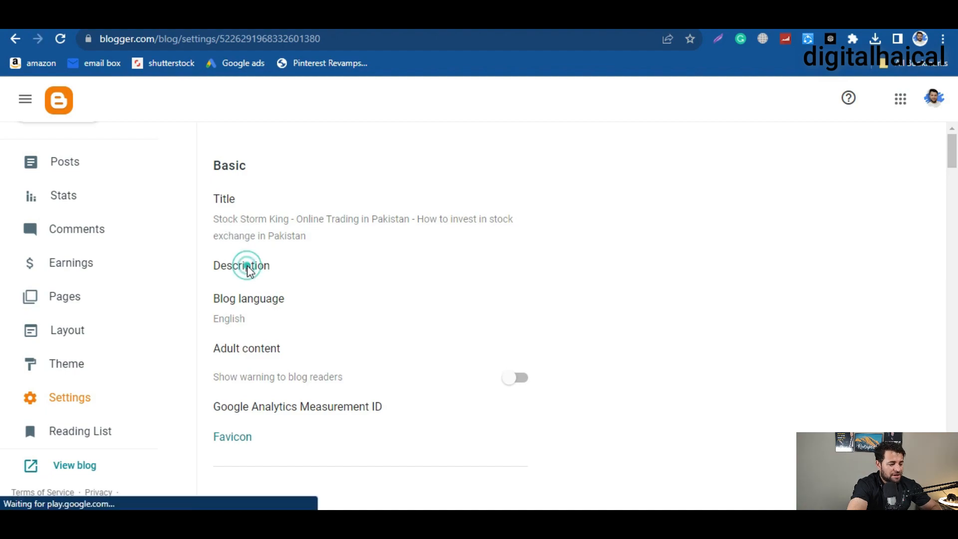
pyautogui.click(377, 280)
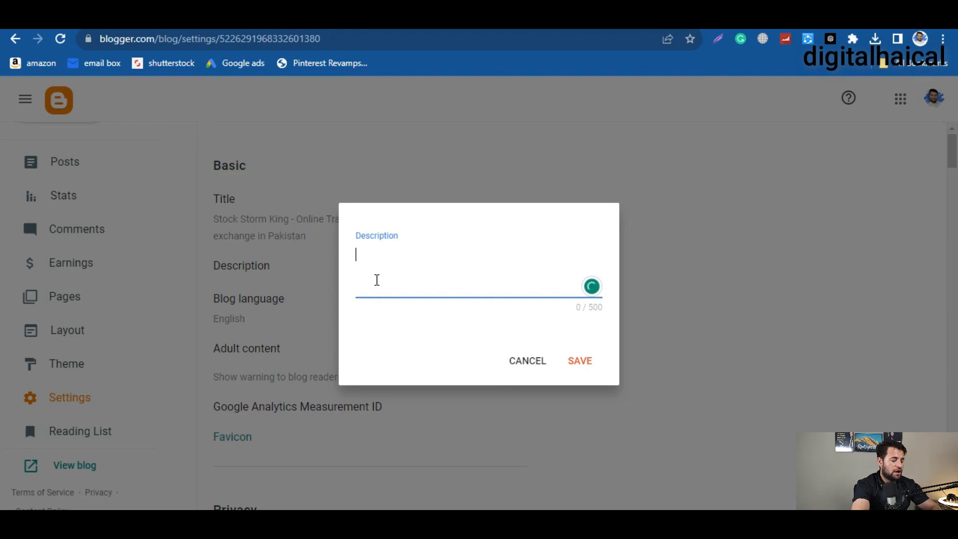
pyautogui.write('Stock Storm King is all about guide and providing information about')
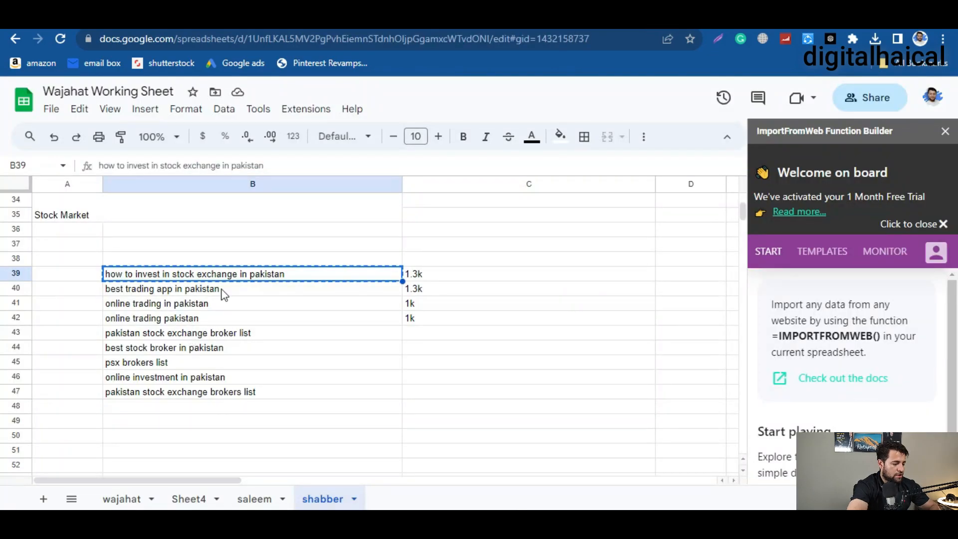
pyautogui.click(223, 292)
pyautogui.hotkey('ctrl', 'c')
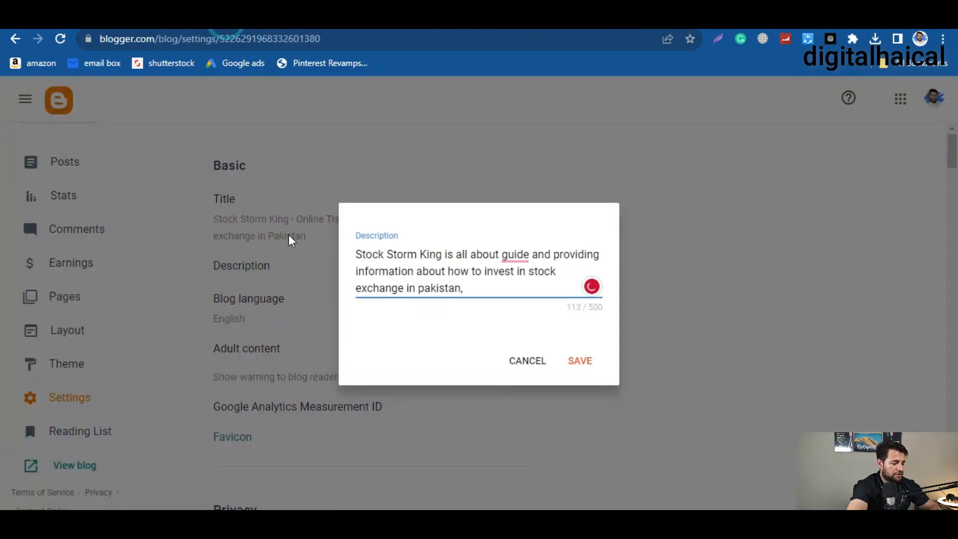
pyautogui.hotkey('ctrl', 'v')
pyautogui.write(',')
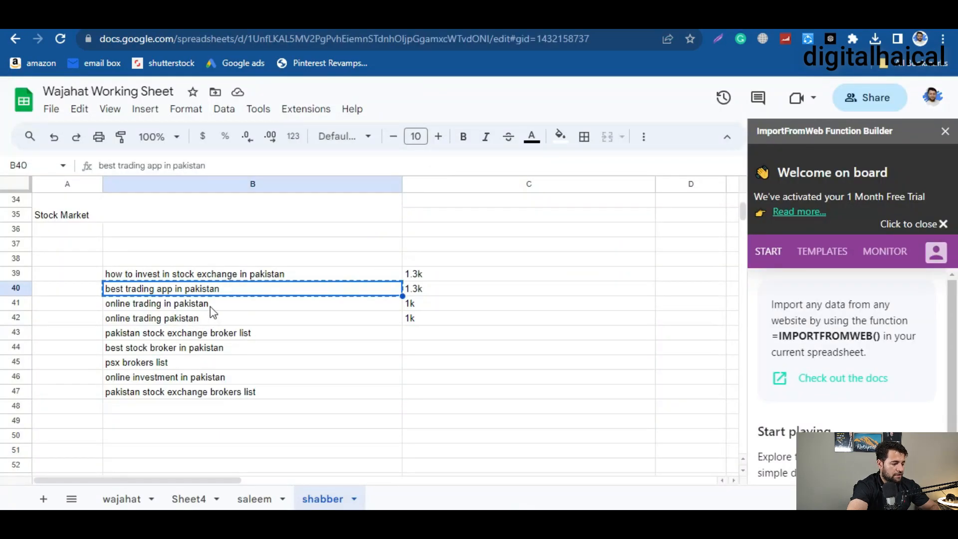
# Append the online trading, "pakistan stock exchange broker list", "psx brokers list" and online investment keywords from the sheet to the description and save it.
pyautogui.click(210, 307)
pyautogui.hotkey('ctrl', 'c')
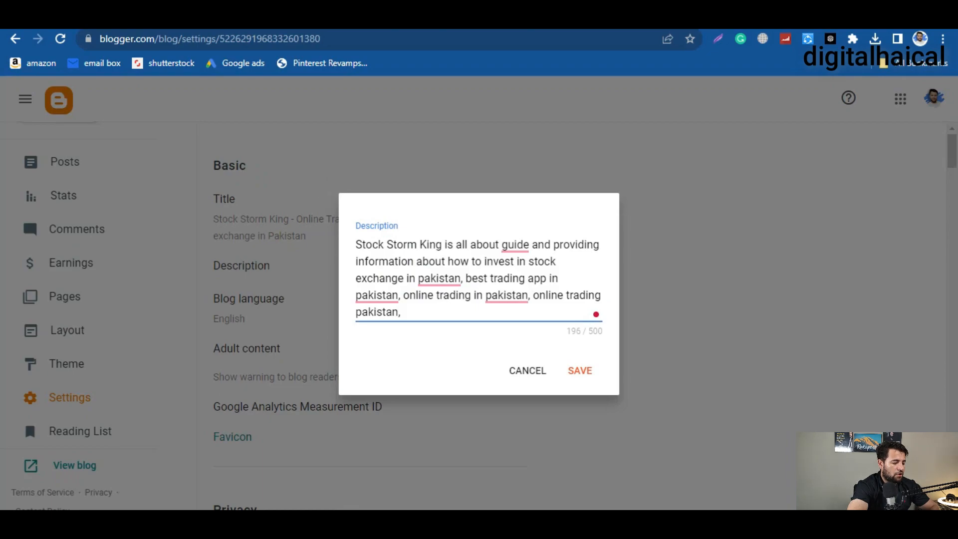
pyautogui.hotkey('ctrl', 'Tab')
pyautogui.hotkey('ctrl', 'shift', 'Tab')
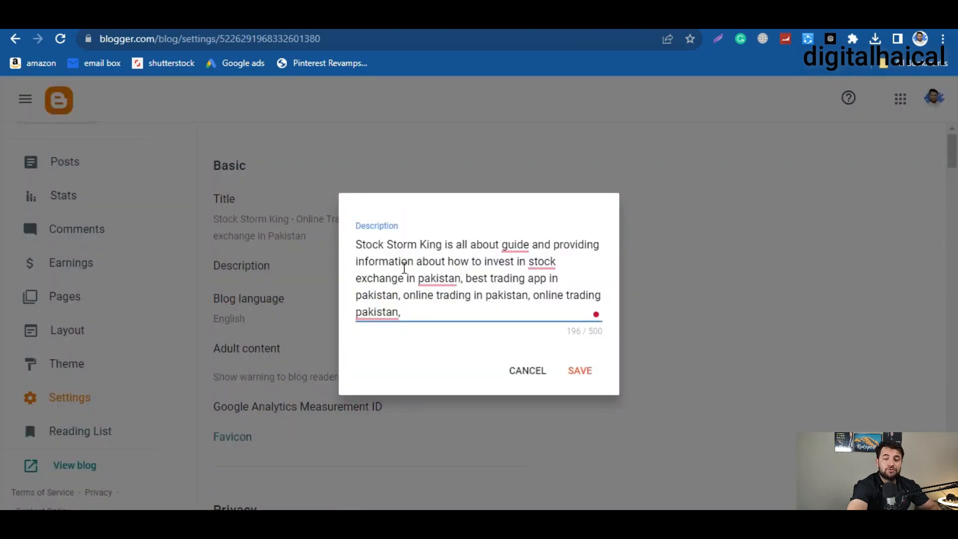
pyautogui.hotkey('ctrl', 'v')
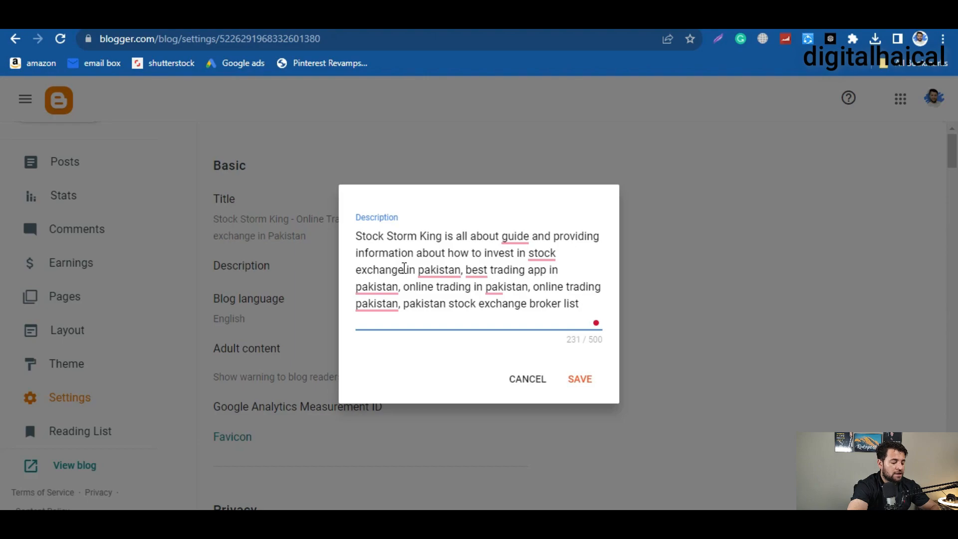
pyautogui.hotkey('ctrl', 'v')
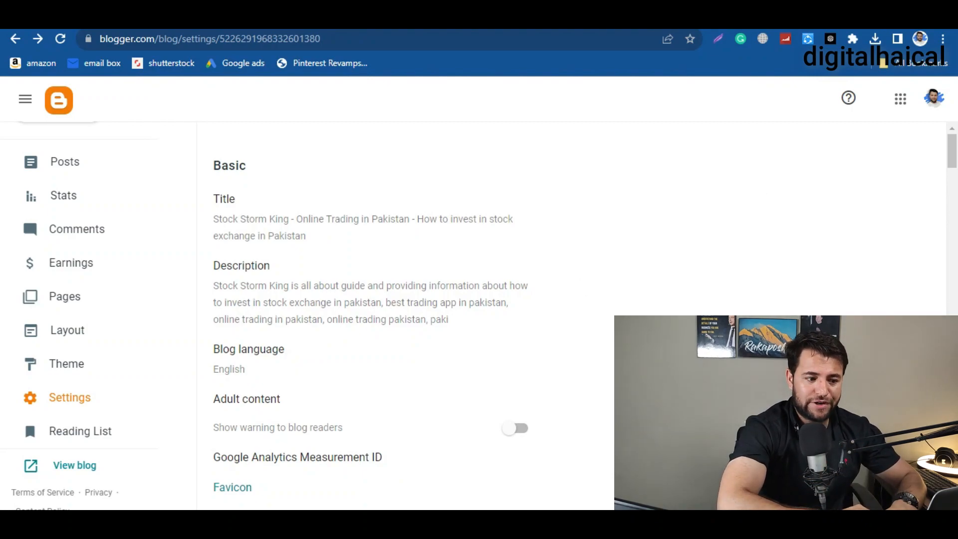
# Review the stock market keywords and their search volumes in the spreadsheet.
pyautogui.click(350, 18)
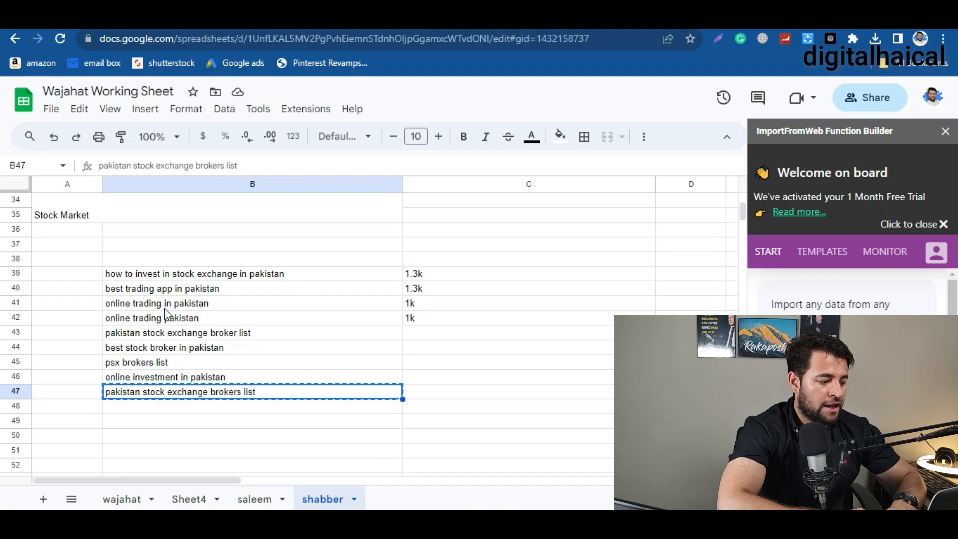
pyautogui.click(257, 274)
pyautogui.click(438, 274)
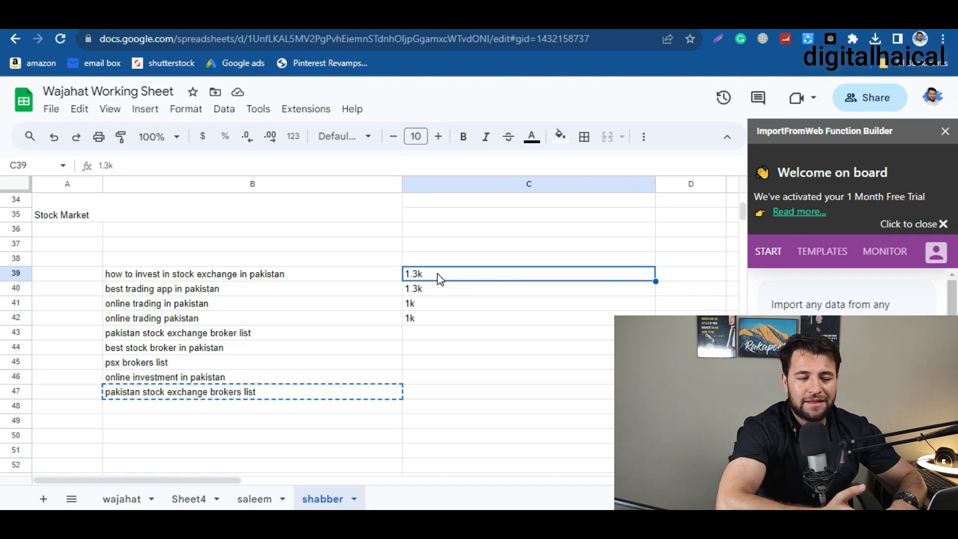
pyautogui.moveTo(259, 230); pyautogui.dragTo(287, 392)
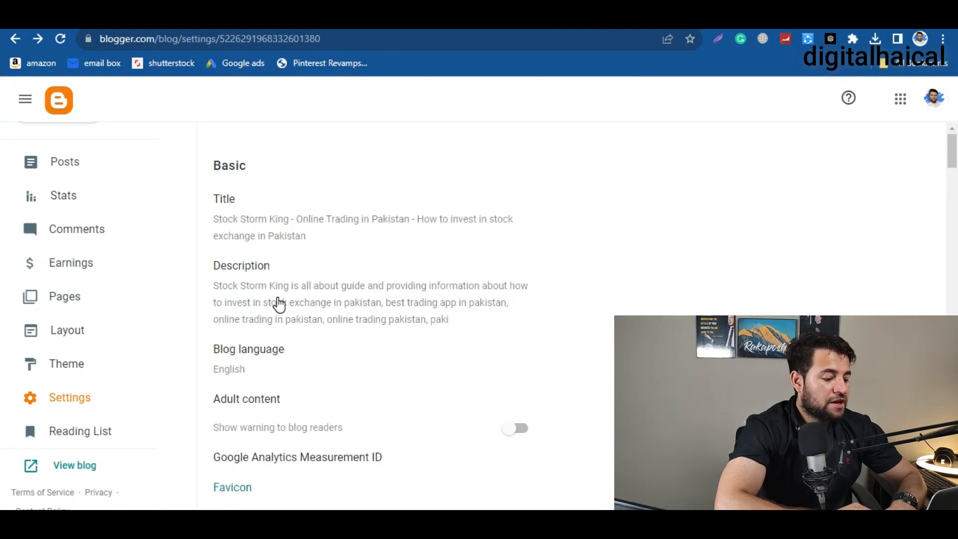
# Examine the blog's Privacy, Publishing and HTTPS settings, including search engine visibility, blog address and custom domain.
pyautogui.scroll(-3, 279, 305)
pyautogui.scroll(-3, 279, 305)
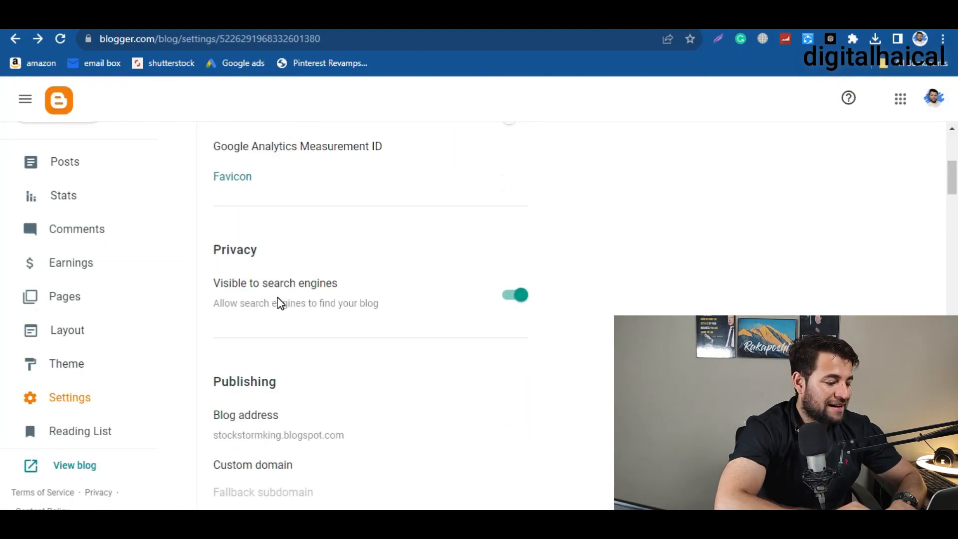
pyautogui.scroll(-9, 279, 304)
pyautogui.scroll(3, 279, 304)
pyautogui.scroll(-4, 279, 303)
pyautogui.scroll(5, 278, 303)
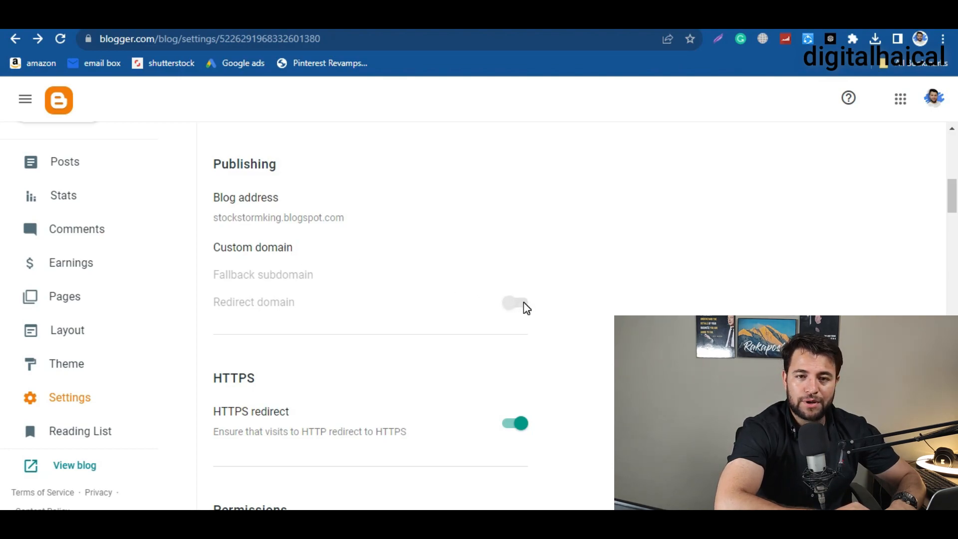
pyautogui.click(167, 40)
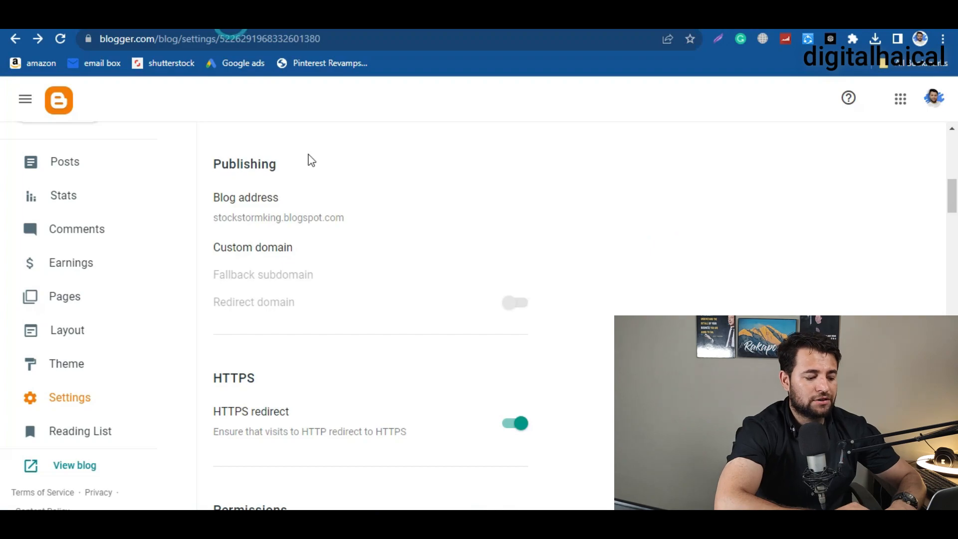
pyautogui.scroll(-4, 308, 158)
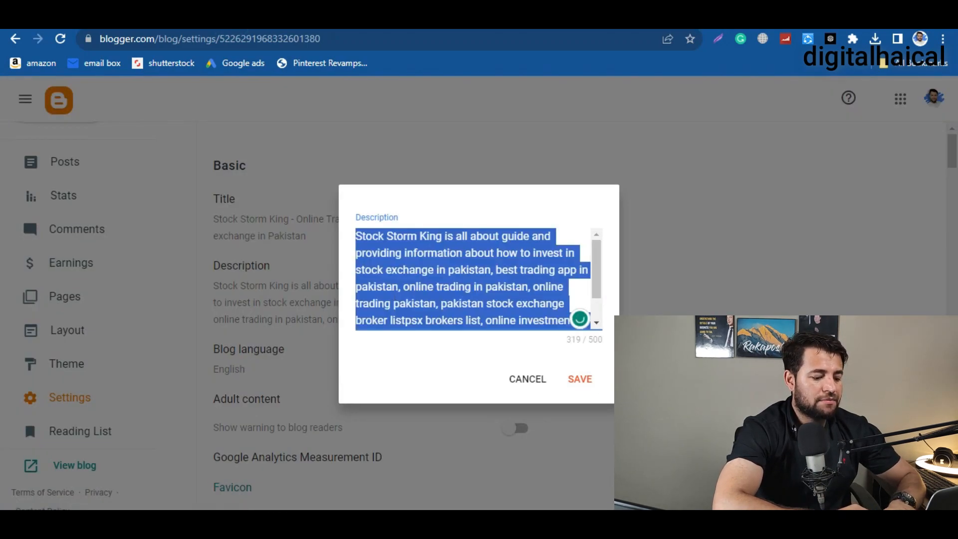
# Copy the blog description text and paste it into the search description under Meta tags.
pyautogui.click(578, 382)
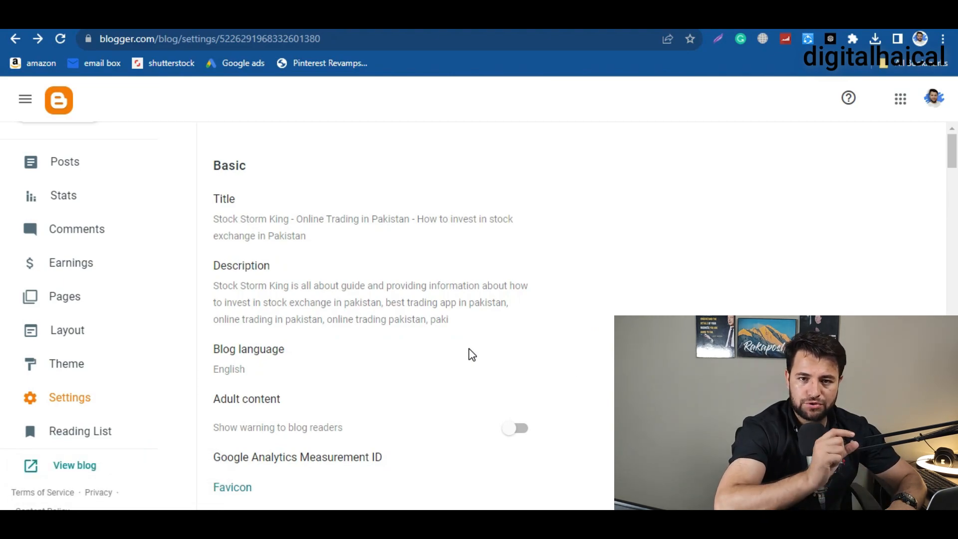
pyautogui.scroll(-6, 430, 384)
pyautogui.scroll(6, 430, 385)
pyautogui.scroll(-15, 414, 327)
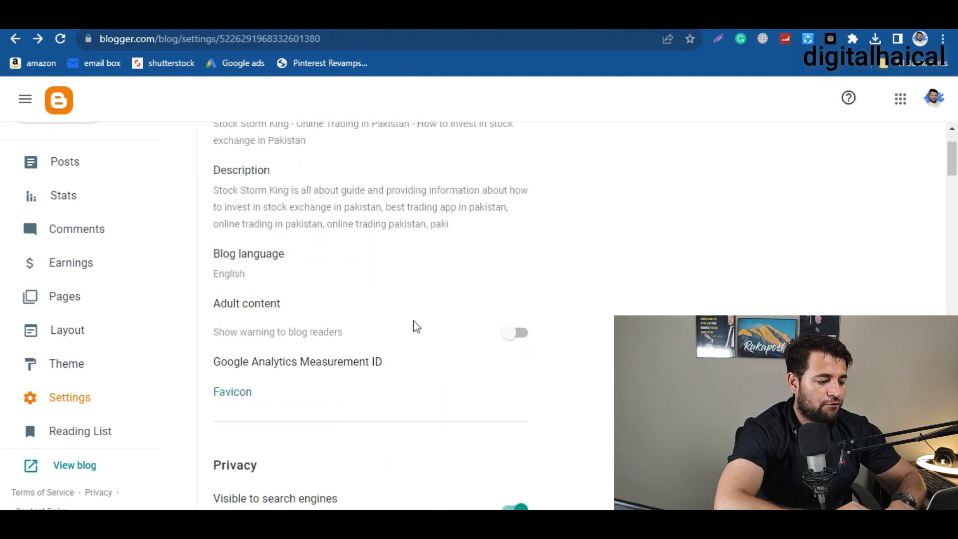
pyautogui.scroll(3, 414, 325)
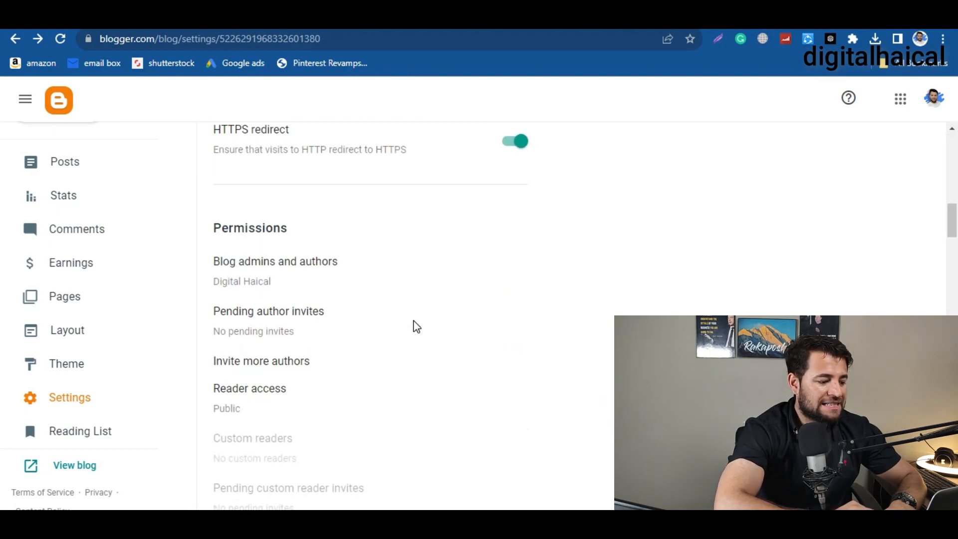
pyautogui.scroll(-9, 414, 326)
pyautogui.scroll(-9, 414, 324)
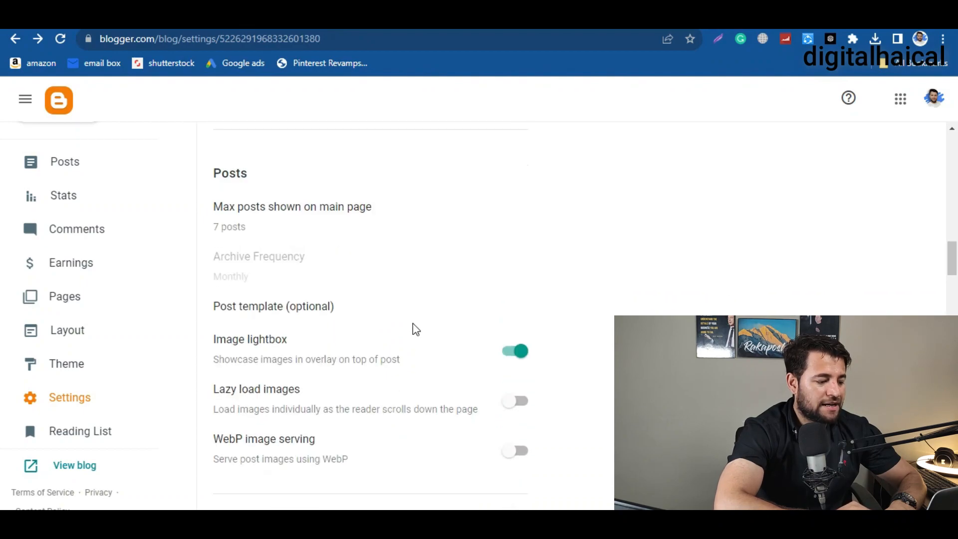
pyautogui.scroll(-12, 412, 327)
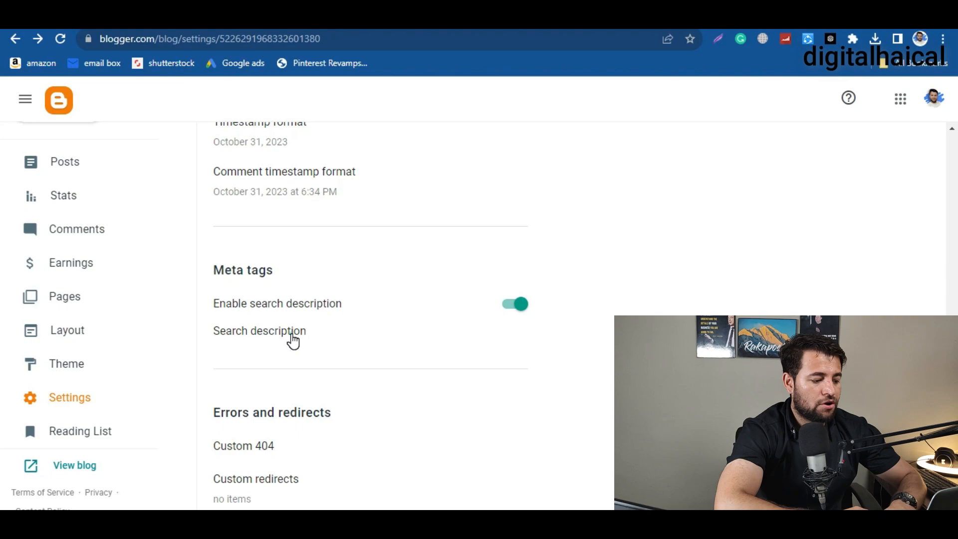
pyautogui.click(290, 336)
pyautogui.click(462, 292)
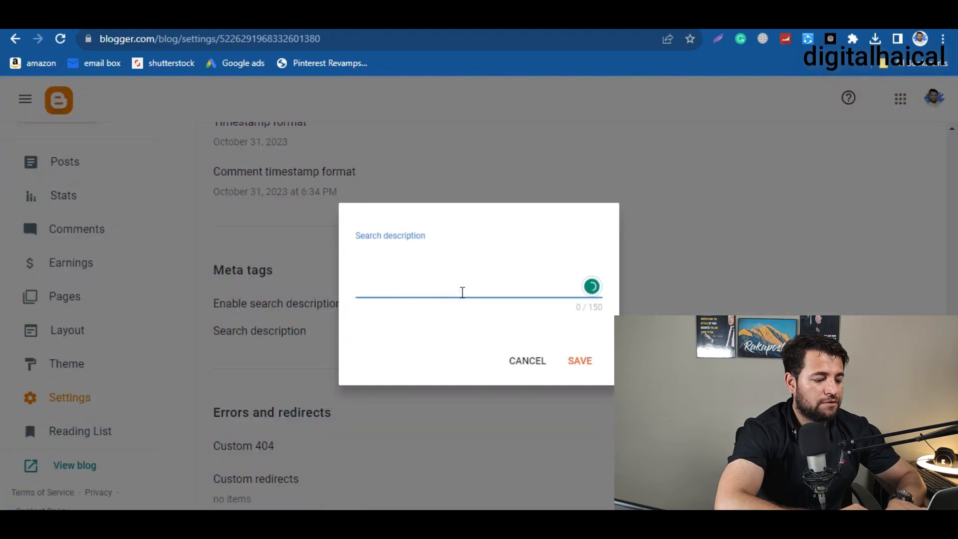
pyautogui.write('Stock Storm King is all about guide and providing information about how to invest in stock exchange in pakistan, best trading app in pakistan, online')
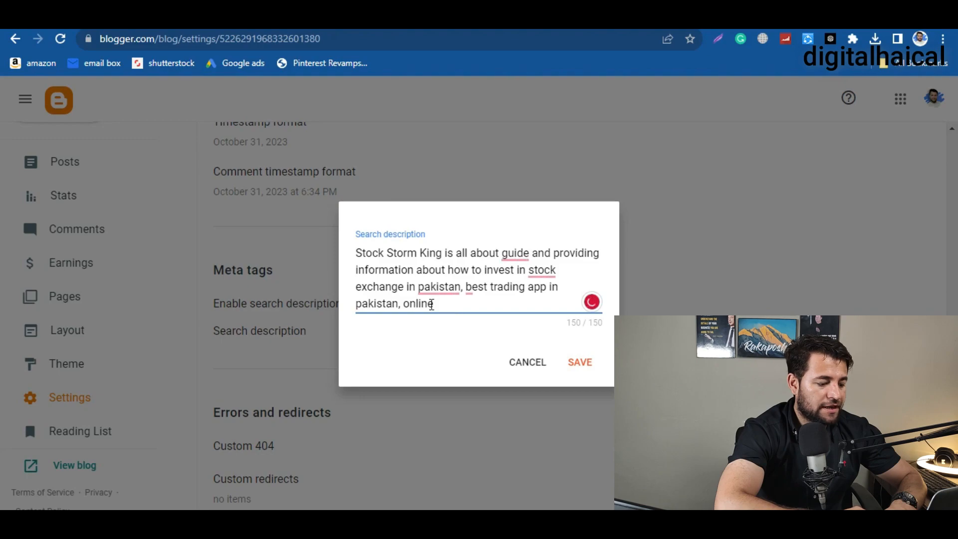
# Trim the search description so it ends with "best trading app in pakistan." and save it.
pyautogui.press('BackSpace')
pyautogui.press('BackSpace')
pyautogui.press('BackSpace')
pyautogui.press('BackSpace')
pyautogui.press('BackSpace')
pyautogui.press('BackSpace')
pyautogui.press('BackSpace')
pyautogui.press('BackSpace')
pyautogui.write('.')
pyautogui.click(583, 364)
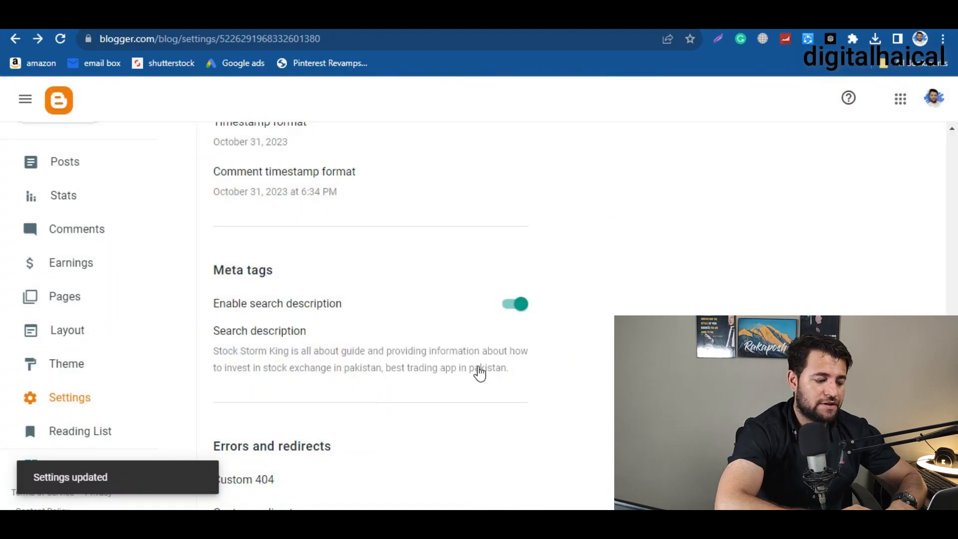
pyautogui.scroll(-9, 436, 400)
pyautogui.scroll(-2, 437, 402)
pyautogui.scroll(3, 437, 402)
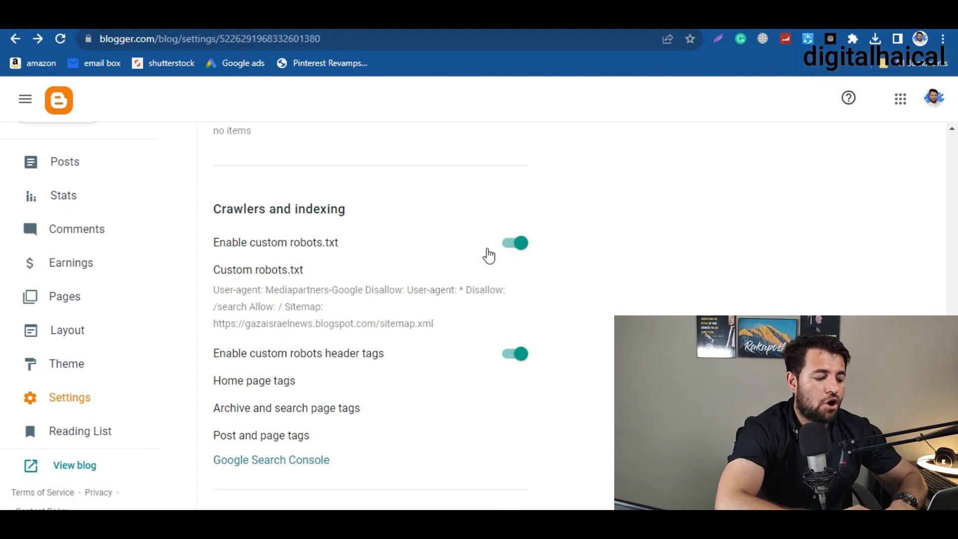
pyautogui.click(277, 295)
pyautogui.click(437, 281)
pyautogui.hotkey('ctrl', 'a')
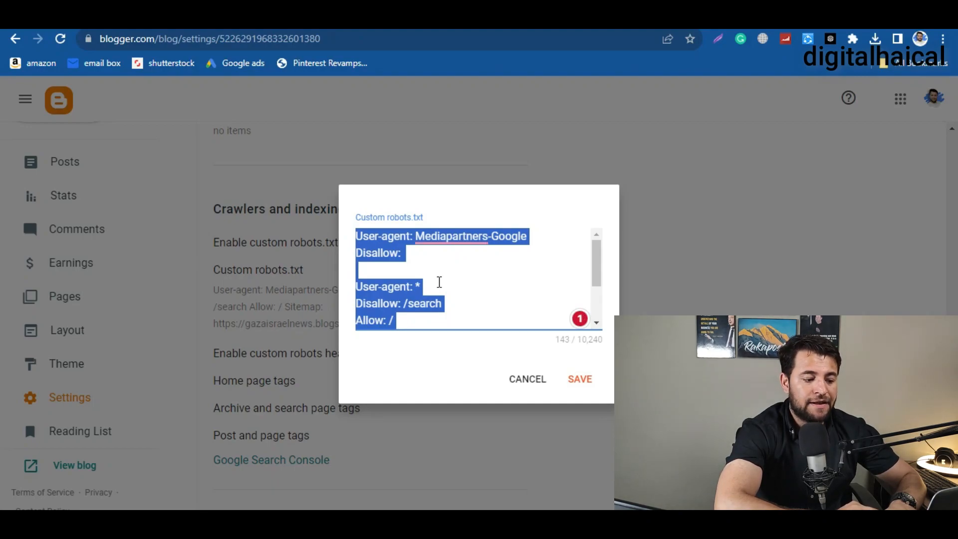
pyautogui.scroll(-2, 439, 282)
pyautogui.click(411, 308)
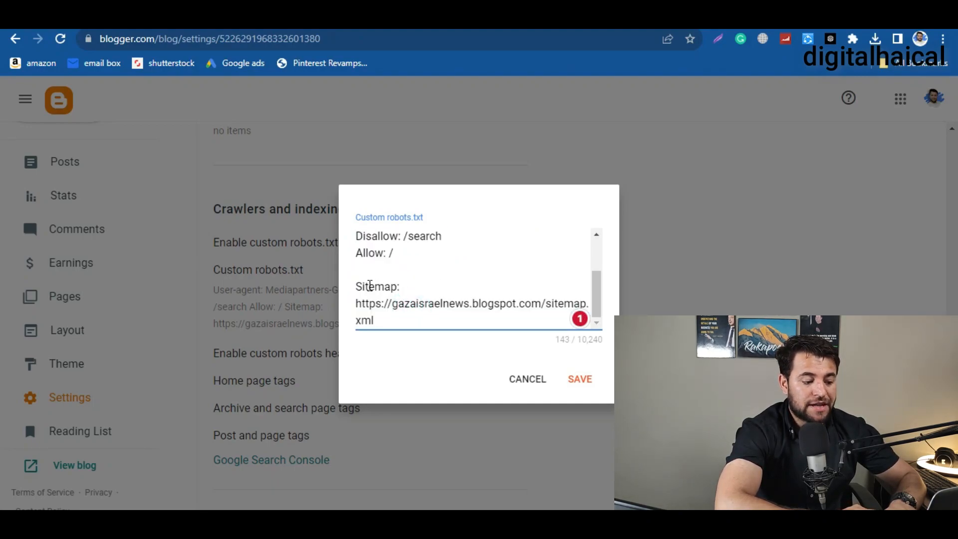
pyautogui.moveTo(358, 304); pyautogui.dragTo(544, 304)
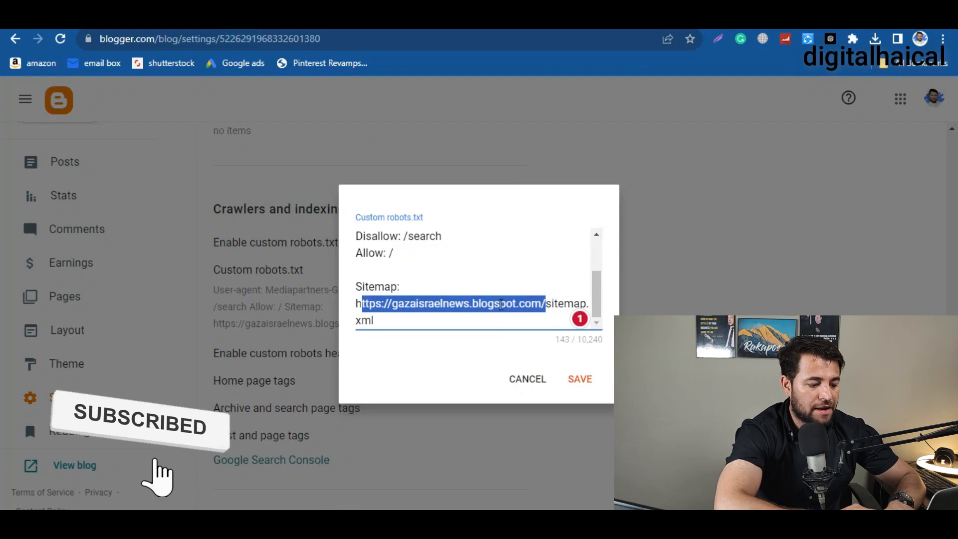
pyautogui.click(511, 304)
pyautogui.moveTo(546, 304); pyautogui.dragTo(357, 303)
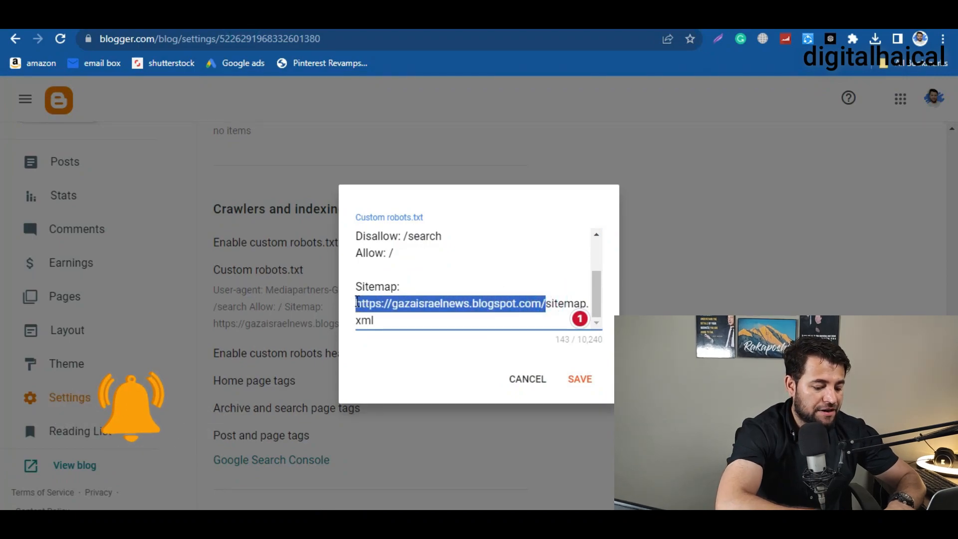
pyautogui.press('BackSpace')
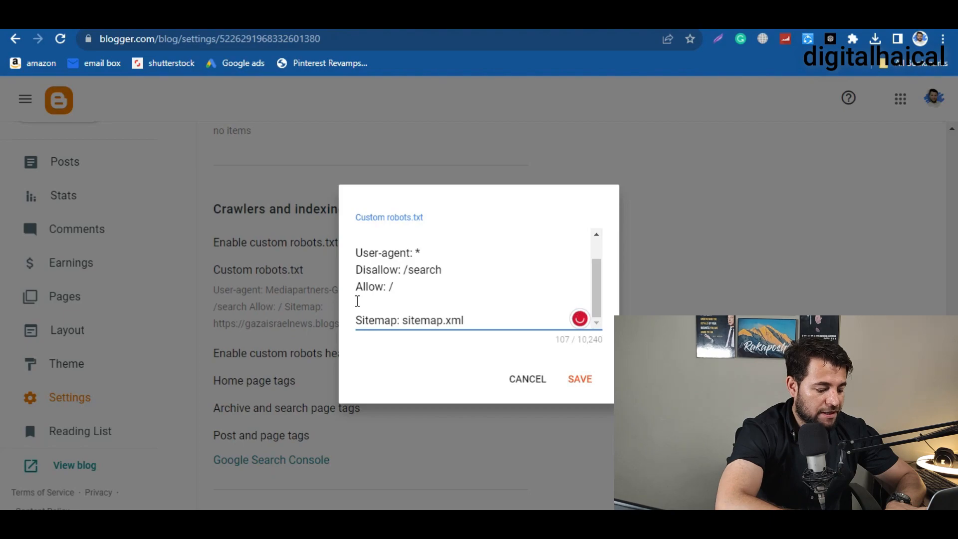
pyautogui.write('https://stockstormking.blogspot.com/')
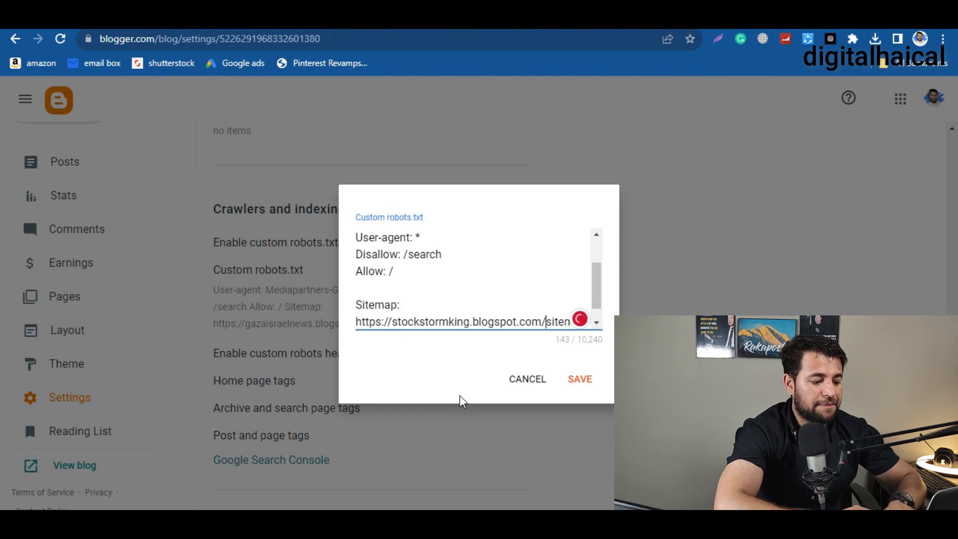
pyautogui.click(581, 384)
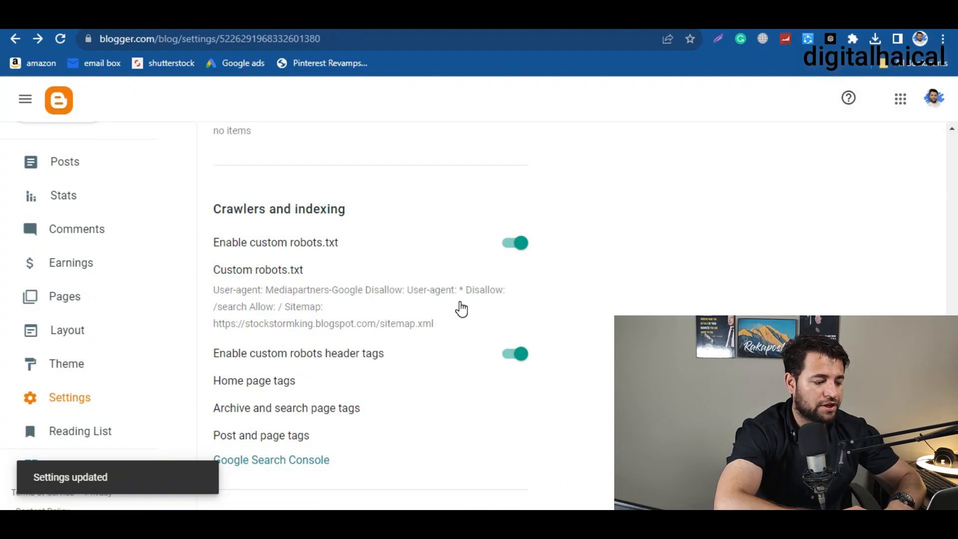
# Check the custom robot tags for the home page, archive and search pages, and posts and pages for all and noodp, saving each.
pyautogui.scroll(-1, 368, 347)
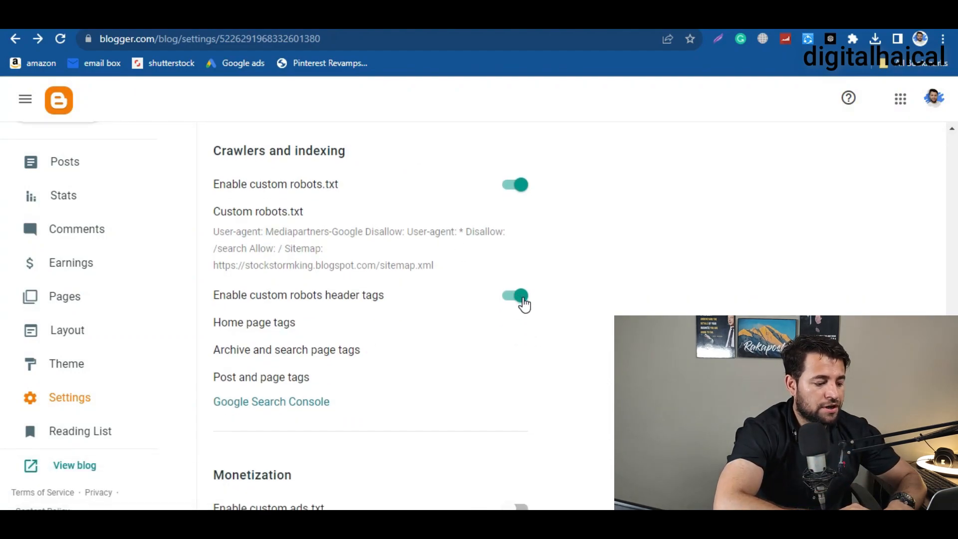
pyautogui.click(256, 322)
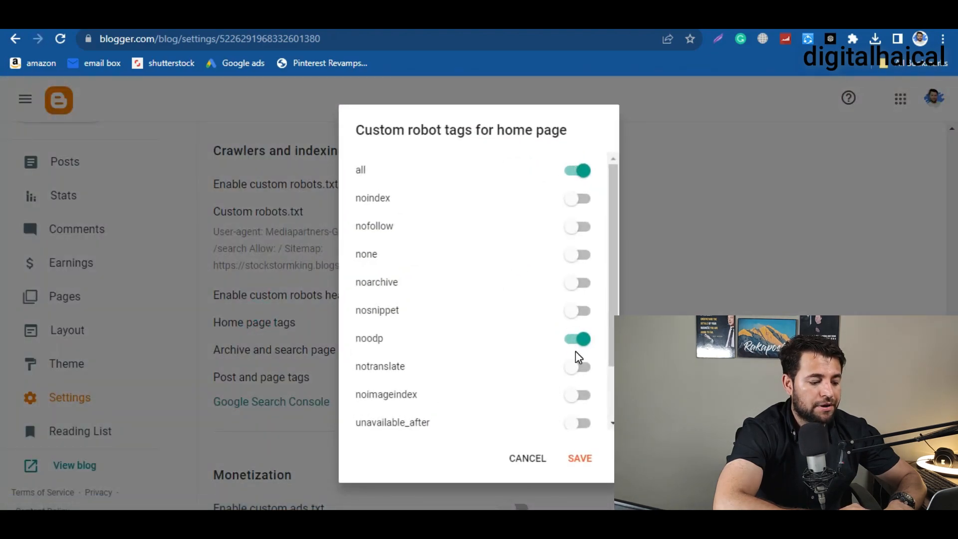
pyautogui.click(576, 460)
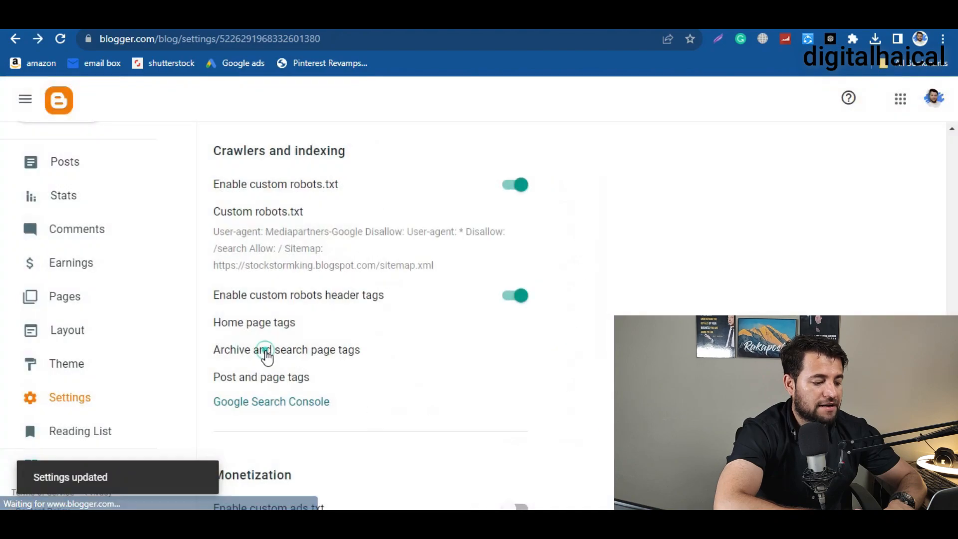
pyautogui.click(266, 352)
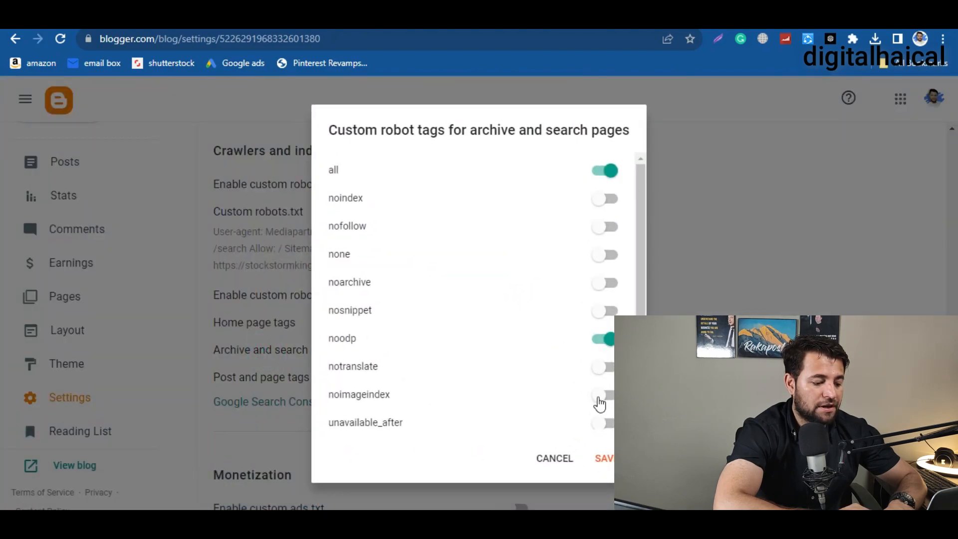
pyautogui.click(602, 457)
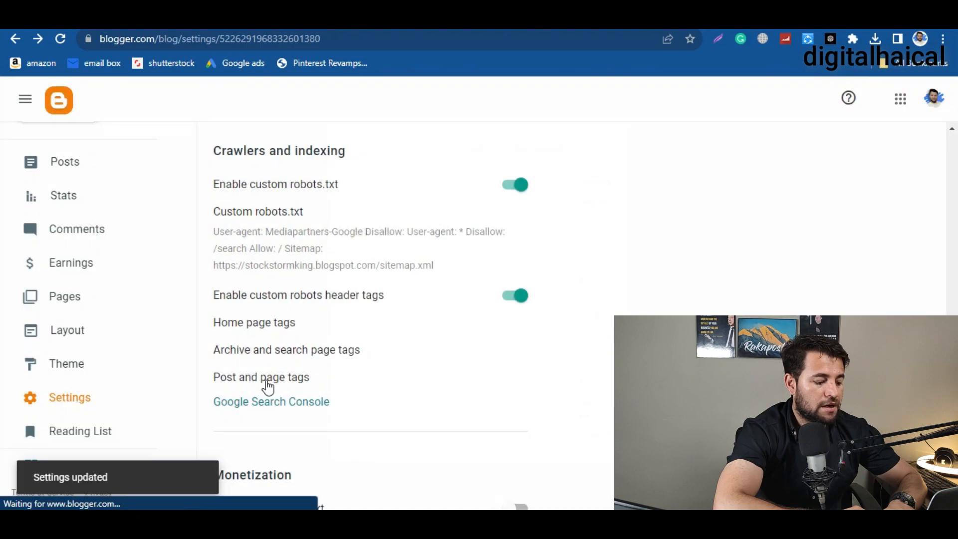
pyautogui.click(267, 378)
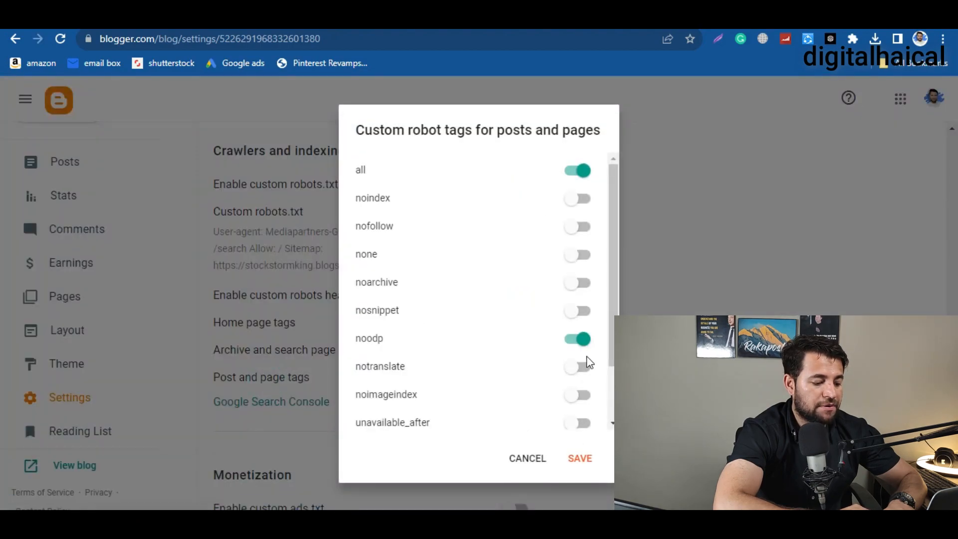
pyautogui.click(579, 459)
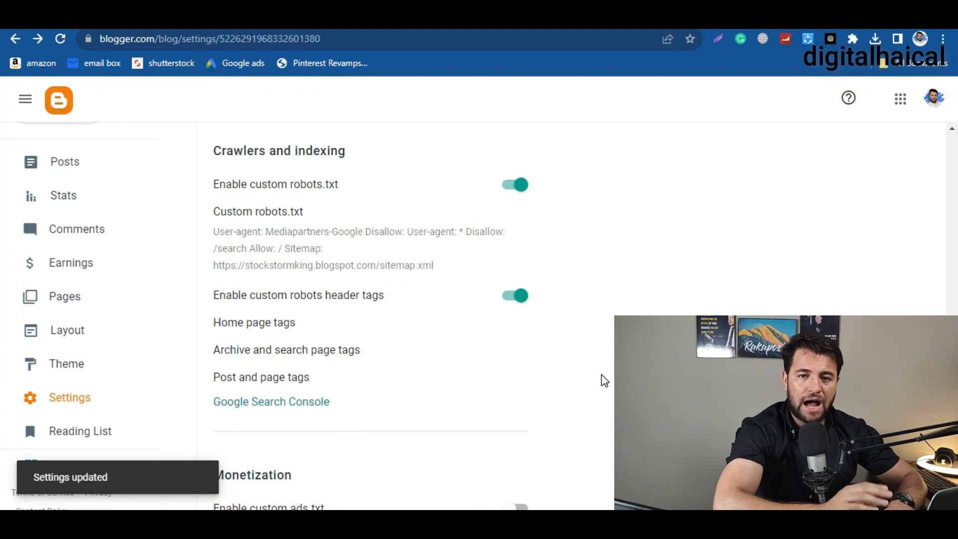
# Switch to the stockstormking.blogspot.com site and look through its home page down to the About Us footer.
pyautogui.scroll(-2, 497, 402)
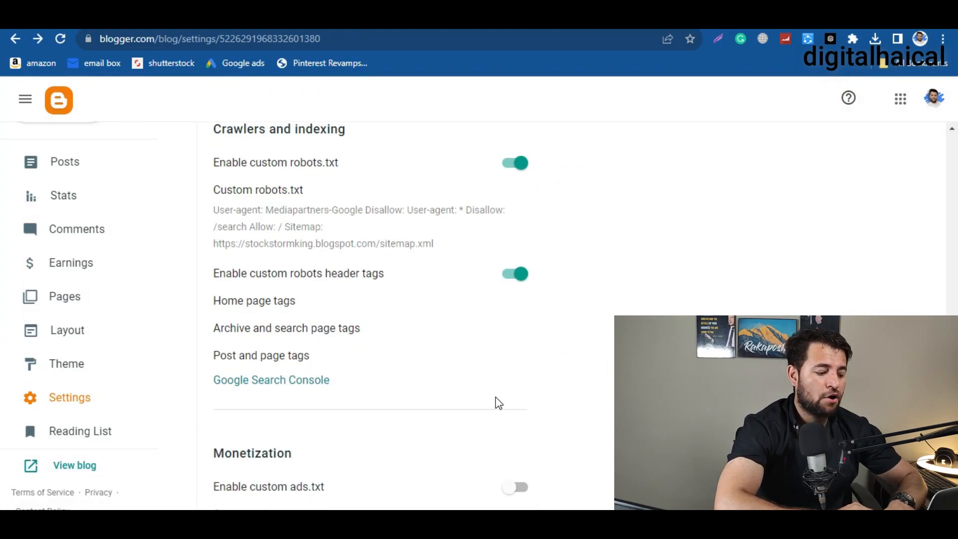
pyautogui.scroll(1, 498, 403)
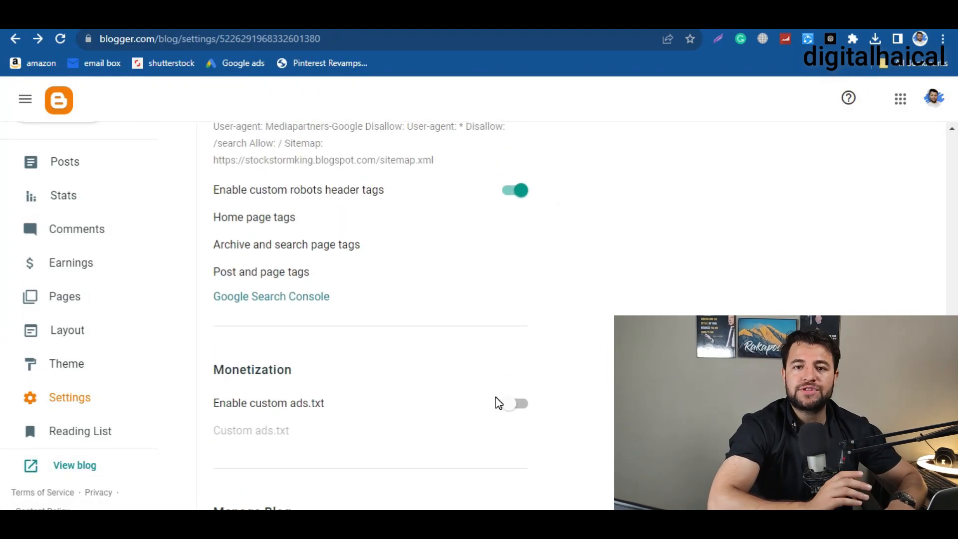
pyautogui.click(367, 25)
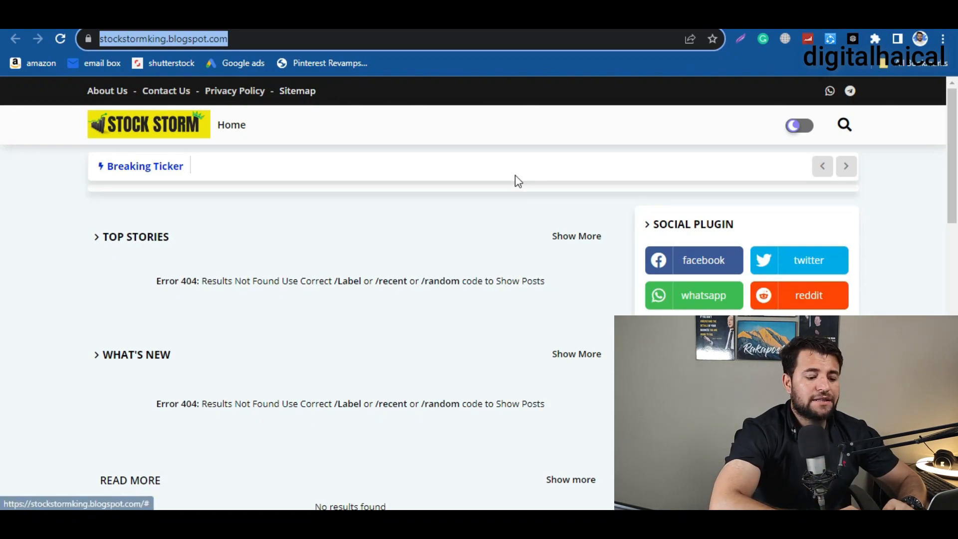
pyautogui.scroll(-3, 515, 179)
pyautogui.scroll(-5, 515, 180)
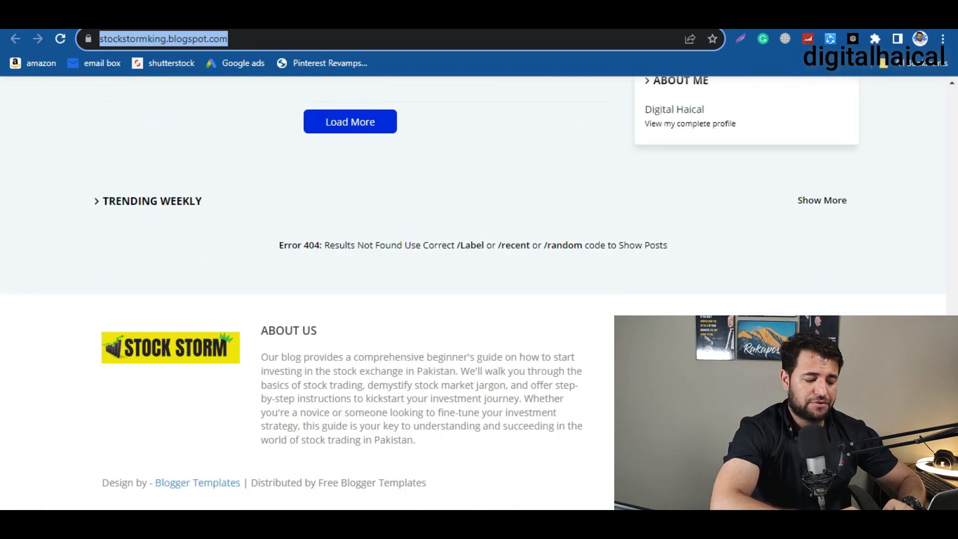
pyautogui.click(458, 477)
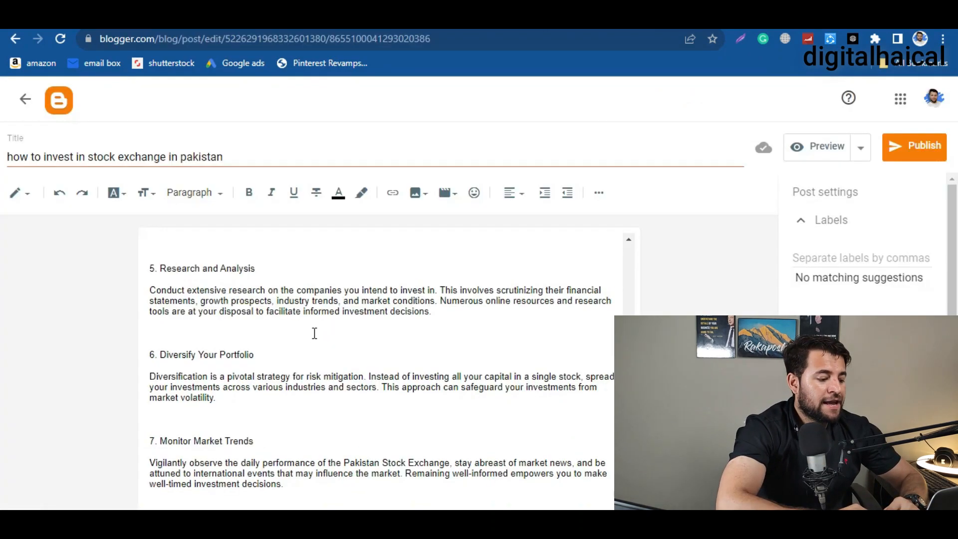
# Check the post's keyword in the spreadsheet and capitalize the post title as "How to invest in stock exchange in Pakistan".
pyautogui.scroll(10, 315, 333)
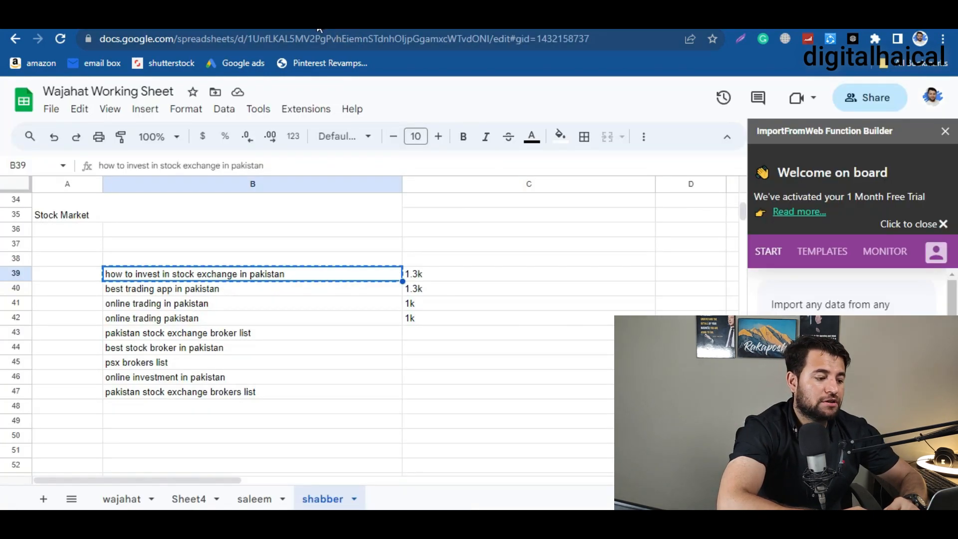
pyautogui.click(239, 23)
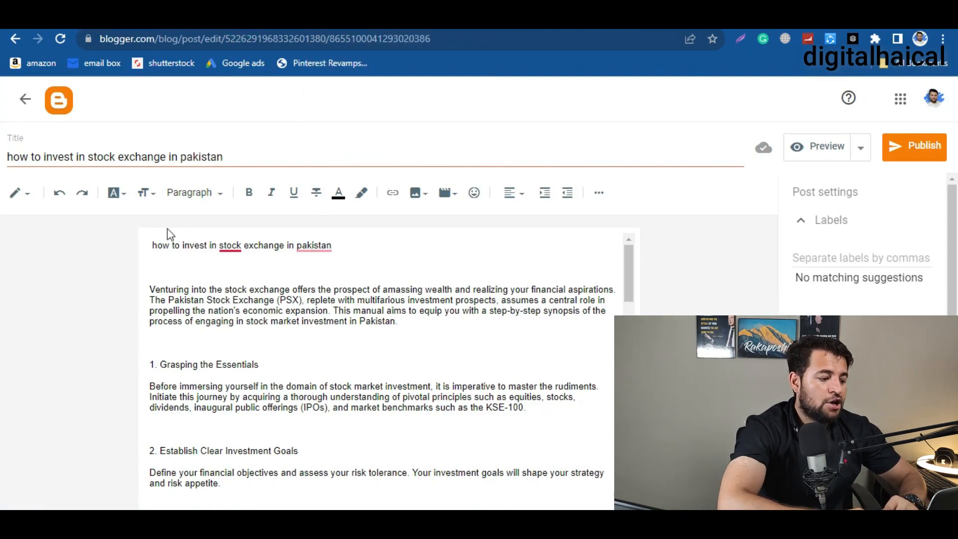
pyautogui.click(234, 157)
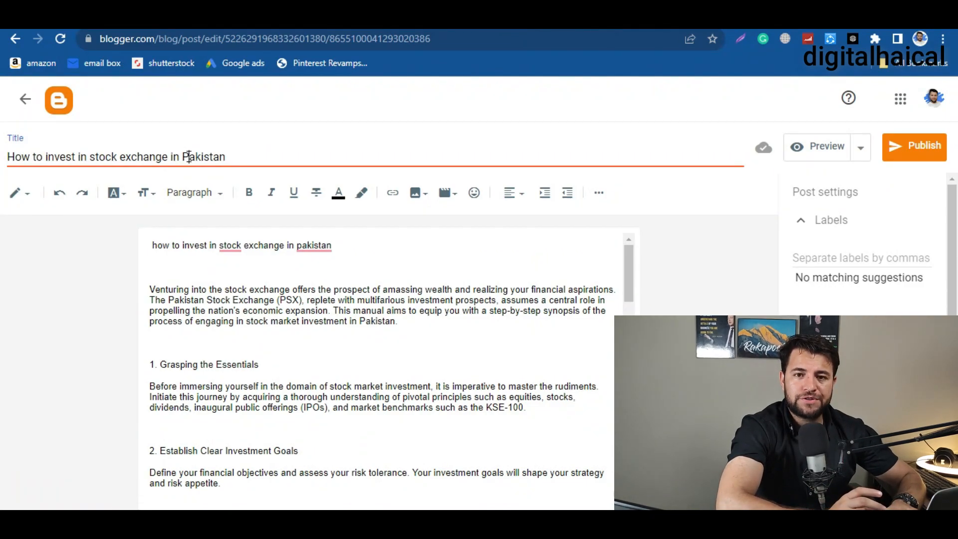
# Capitalize the first line of the post body so it reads "How to invest in Stock exchange in Pakistan".
pyautogui.click(225, 249)
pyautogui.press('BackSpace')
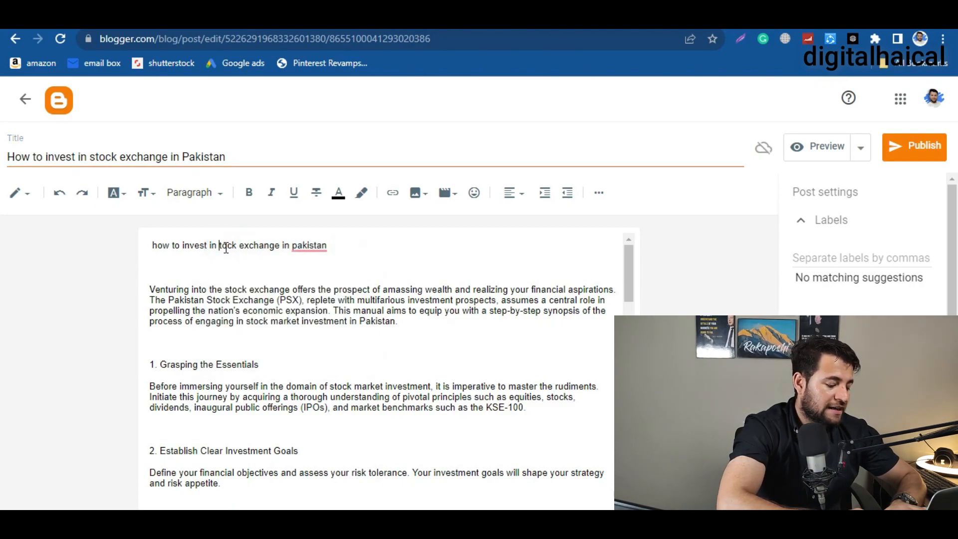
pyautogui.write('S')
pyautogui.click(175, 156)
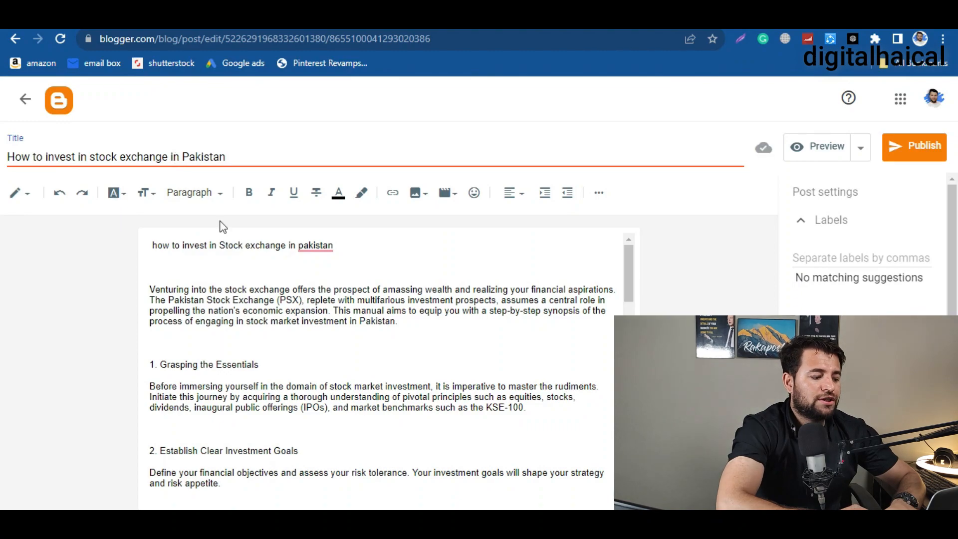
pyautogui.click(157, 245)
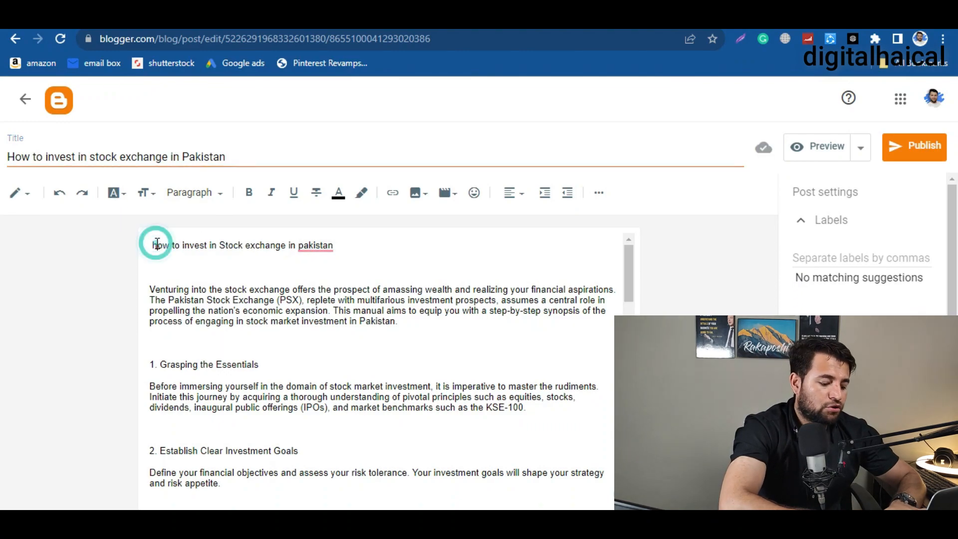
pyautogui.press('BackSpace')
pyautogui.write('H')
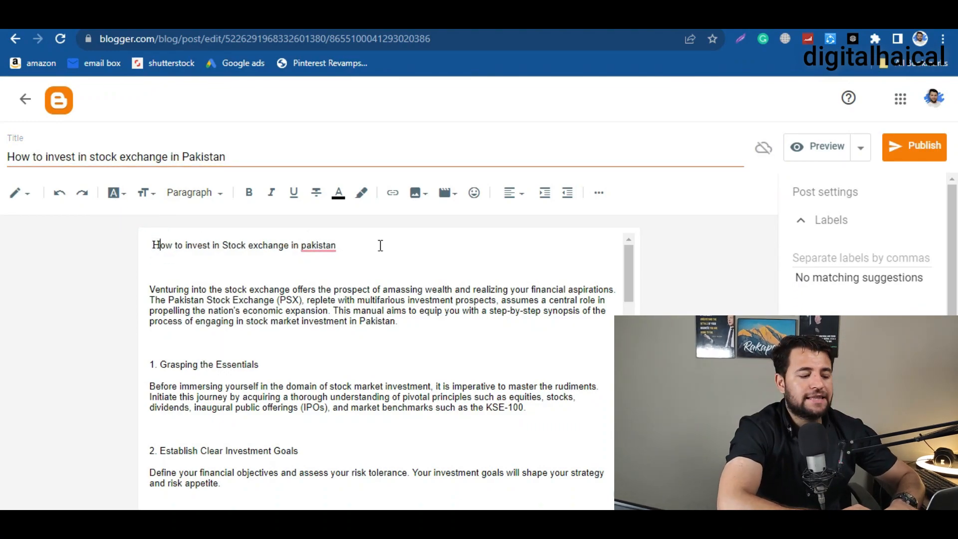
pyautogui.click(306, 245)
pyautogui.press('BackSpace')
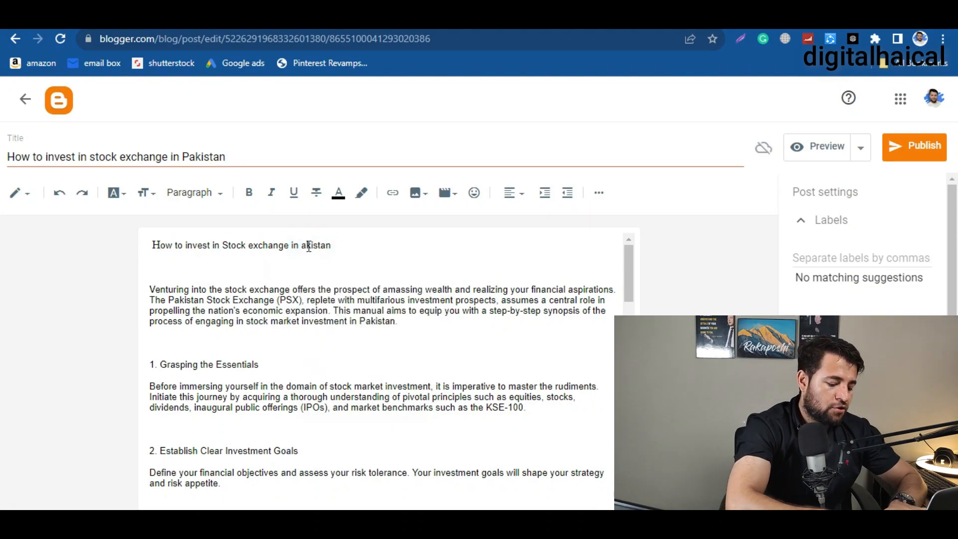
pyautogui.write('P')
# Format the opening line of the post body as a Major Heading and remove the blank line beneath it.
pyautogui.moveTo(355, 245); pyautogui.dragTo(151, 244)
pyautogui.click(206, 193)
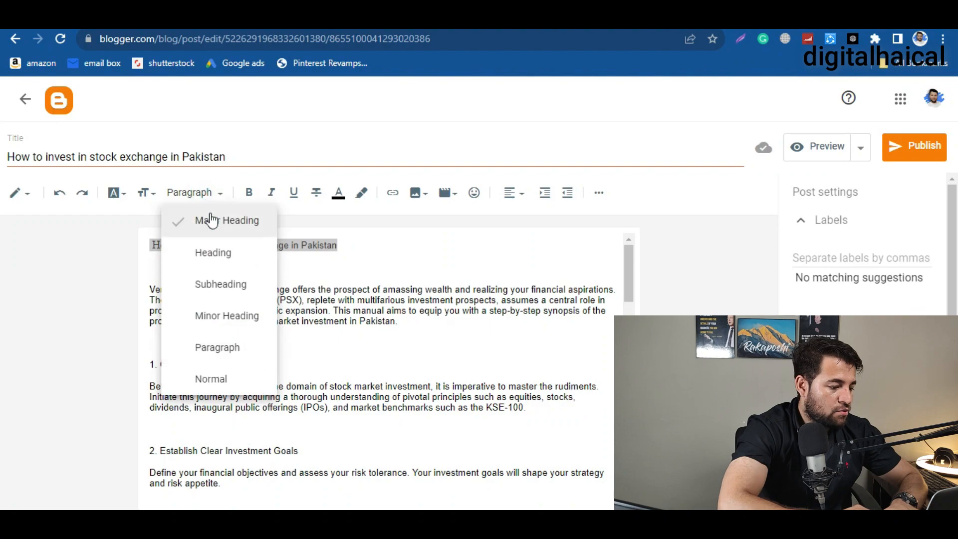
pyautogui.click(210, 220)
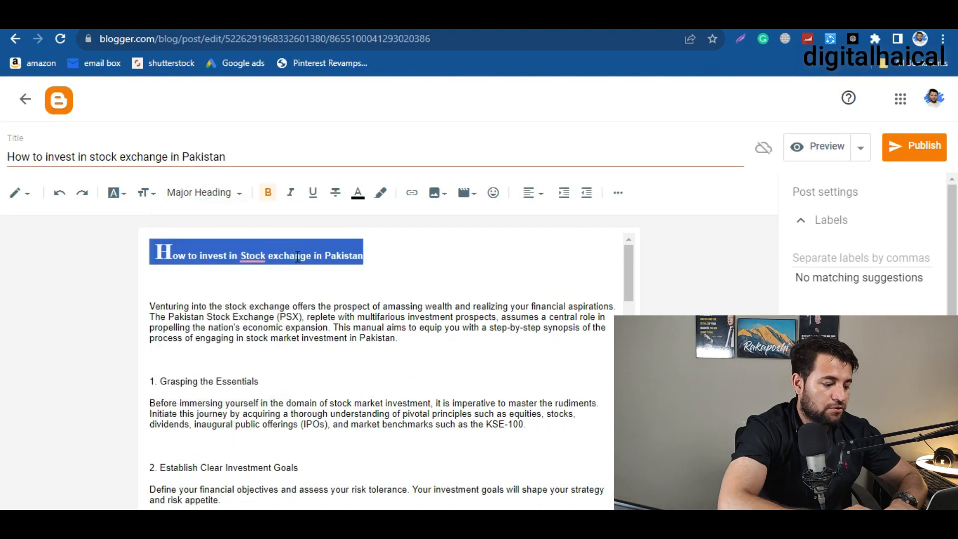
pyautogui.click(297, 257)
pyautogui.press('Down')
pyautogui.press('BackSpace')
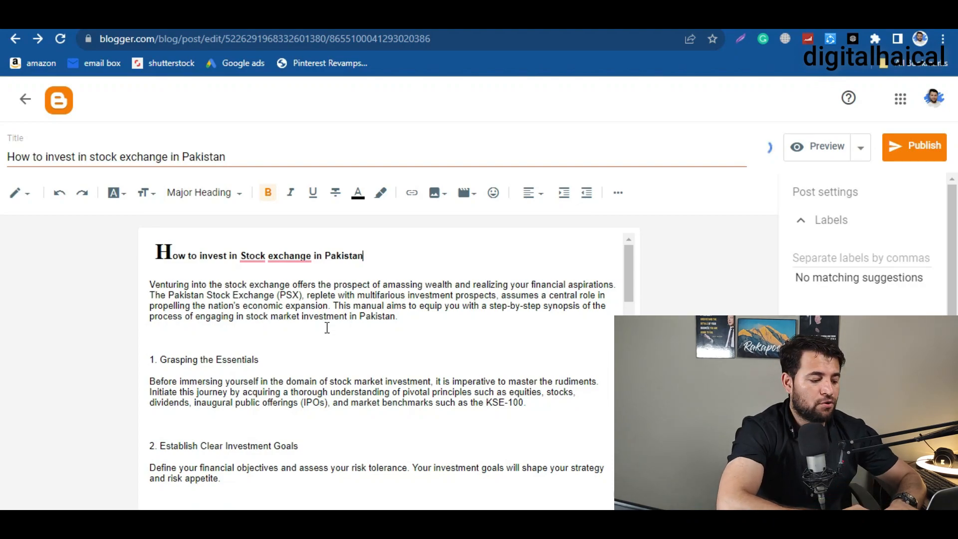
# Format the line "1. Grasping the Essentials" as a Heading.
pyautogui.moveTo(273, 359); pyautogui.dragTo(150, 359)
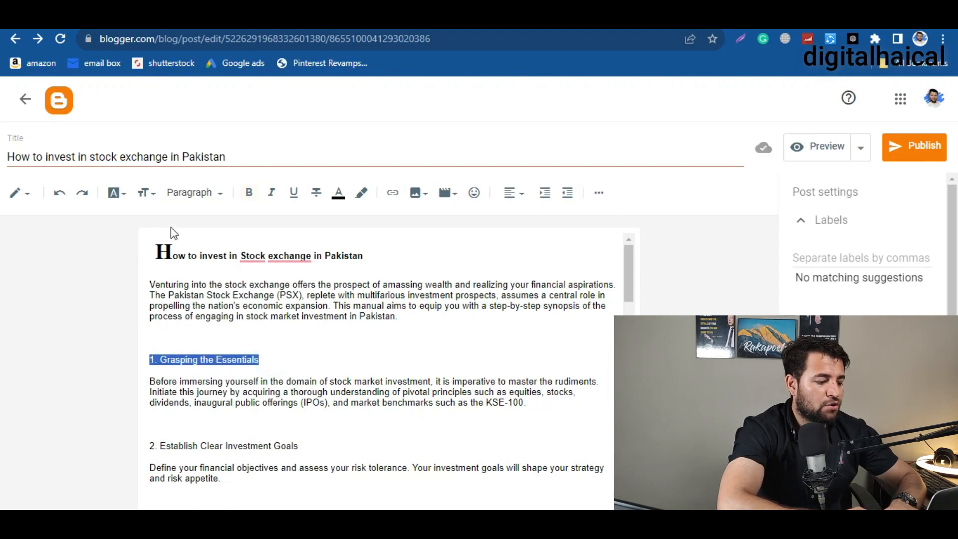
pyautogui.click(215, 193)
pyautogui.click(217, 252)
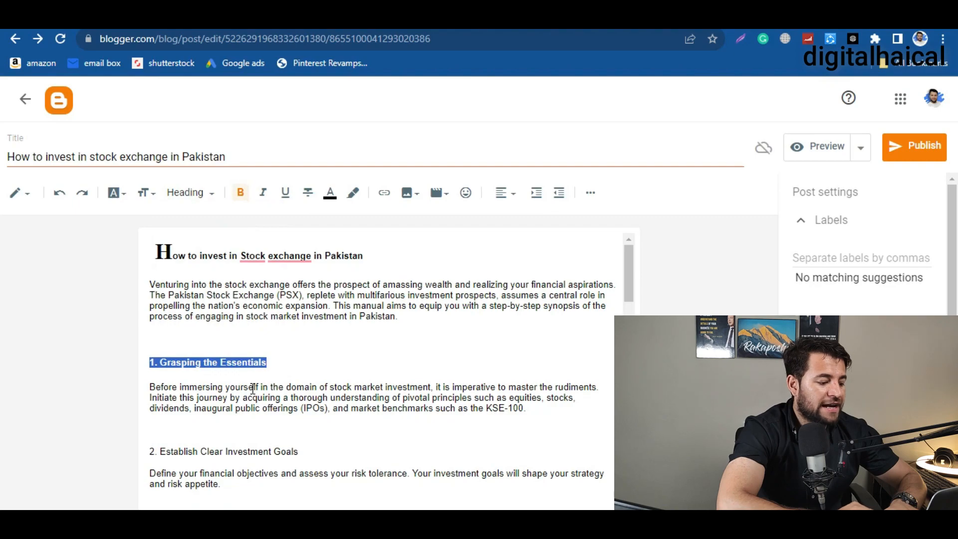
# Apply the Paragraph style to the line "2. Establish Clear Investment Goals".
pyautogui.scroll(-2, 254, 388)
pyautogui.moveTo(325, 374); pyautogui.dragTo(141, 370)
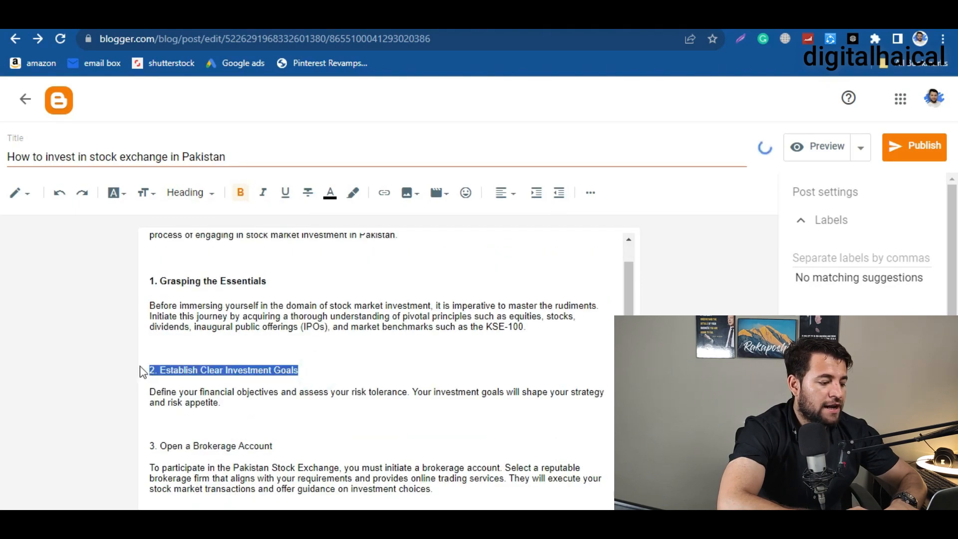
pyautogui.click(208, 195)
pyautogui.click(214, 346)
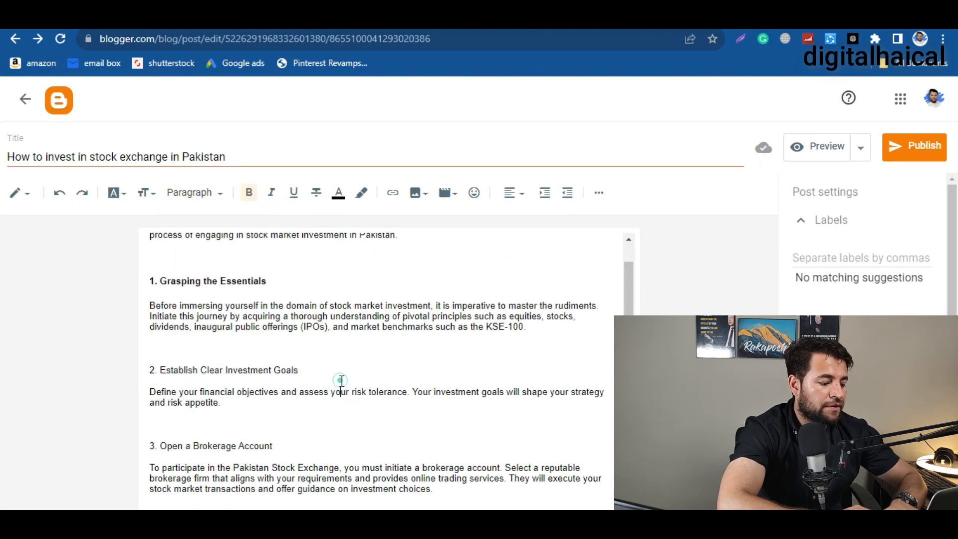
# Format the line "2. Establish Clear Investment Goals" as a Heading.
pyautogui.moveTo(301, 369); pyautogui.dragTo(149, 370)
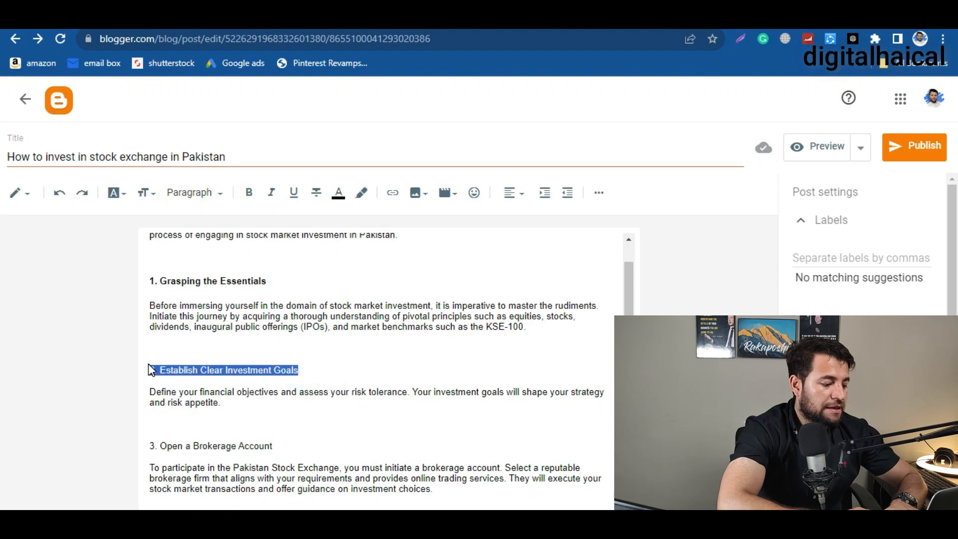
pyautogui.click(176, 196)
pyautogui.click(208, 256)
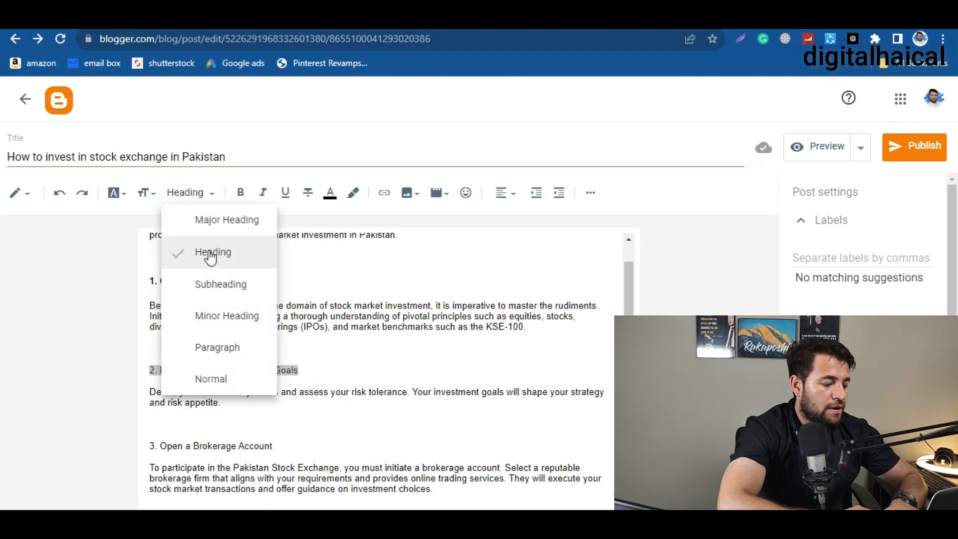
# Format the remaining section titles as Headings, from "3. Open a Brokerage Account" through "Conclusion".
pyautogui.scroll(-1, 257, 396)
pyautogui.moveTo(278, 382); pyautogui.dragTo(142, 385)
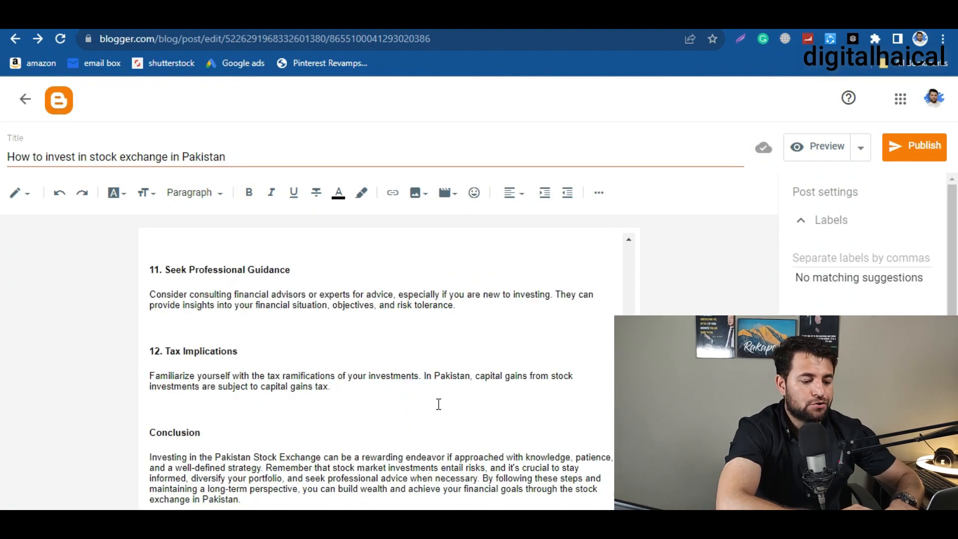
pyautogui.click(438, 404)
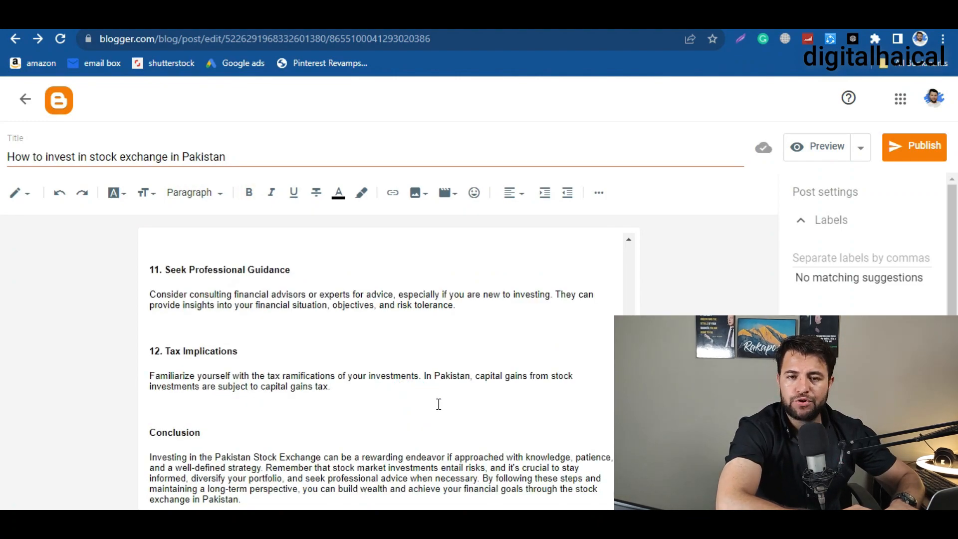
# Add an empty line after the introductory paragraph, above "1. Grasping the Essentials".
pyautogui.scroll(14, 494, 418)
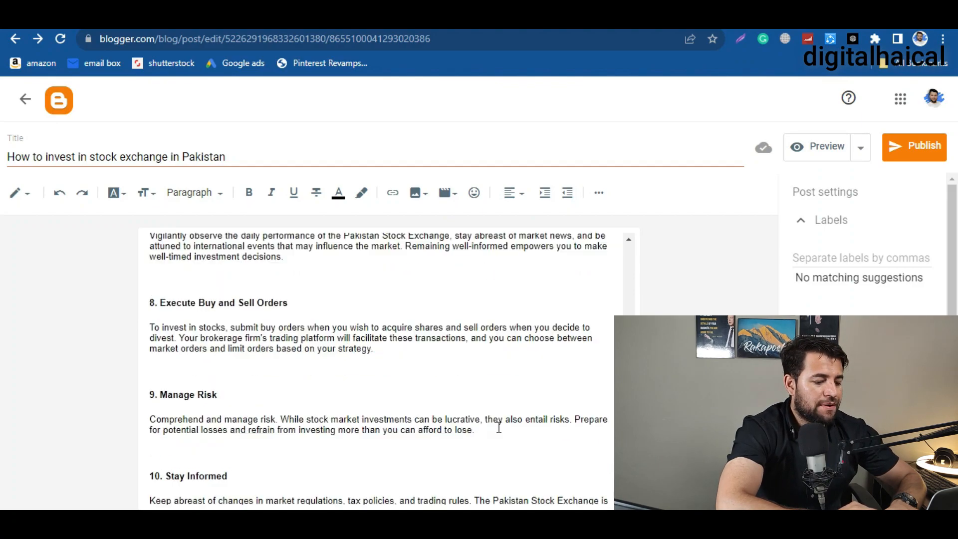
pyautogui.scroll(4, 499, 427)
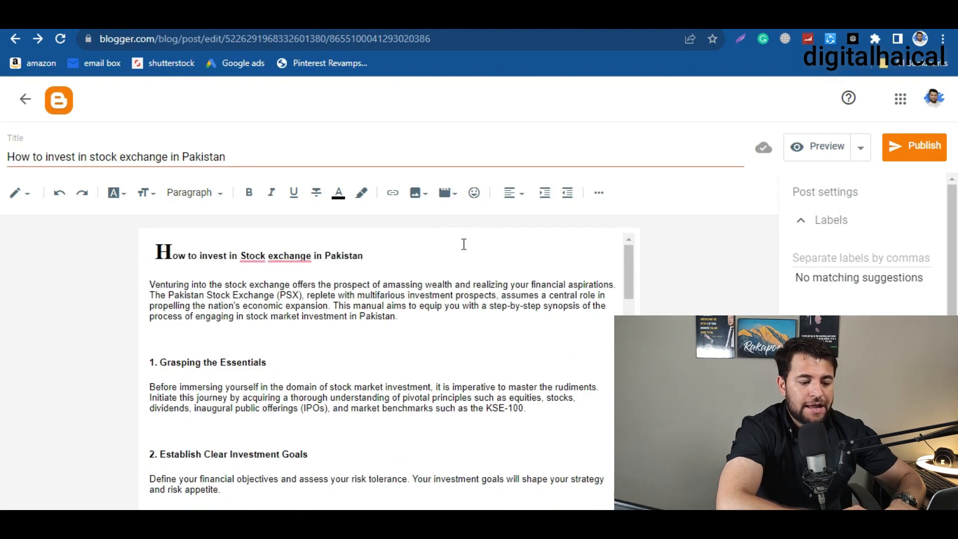
pyautogui.click(419, 321)
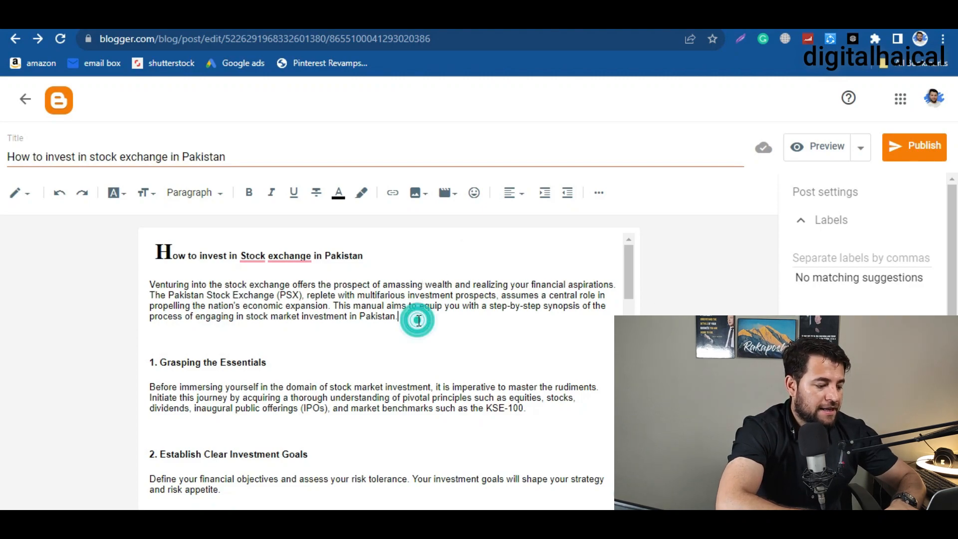
pyautogui.press('Return')
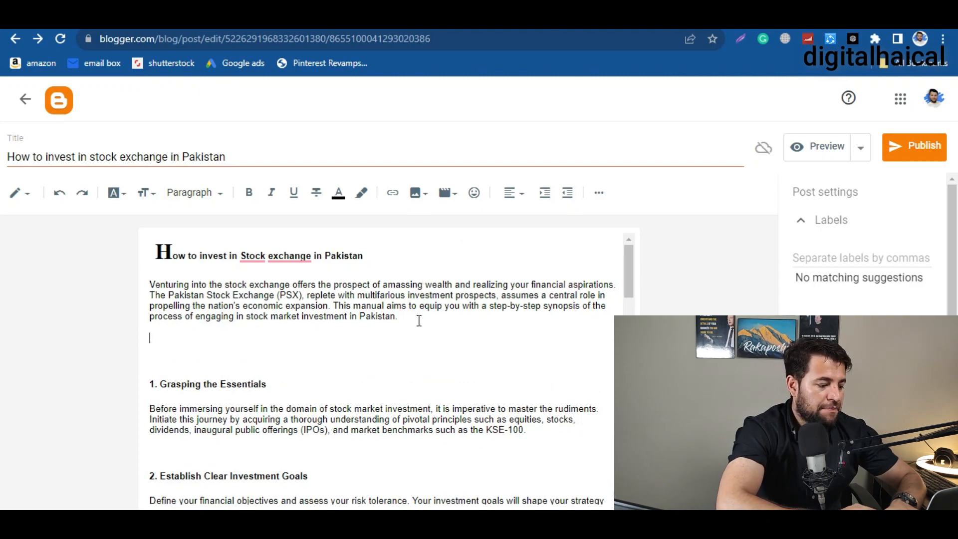
# Copy the full post title "How to invest in stock exchange in Pakistan".
pyautogui.click(231, 156)
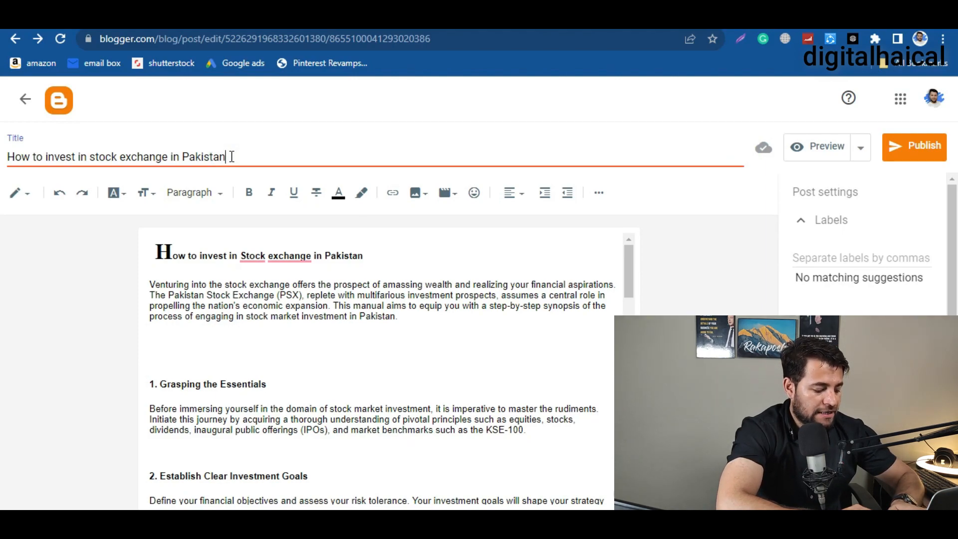
pyautogui.hotkey('ctrl', 'a')
pyautogui.hotkey('ctrl', 'c')
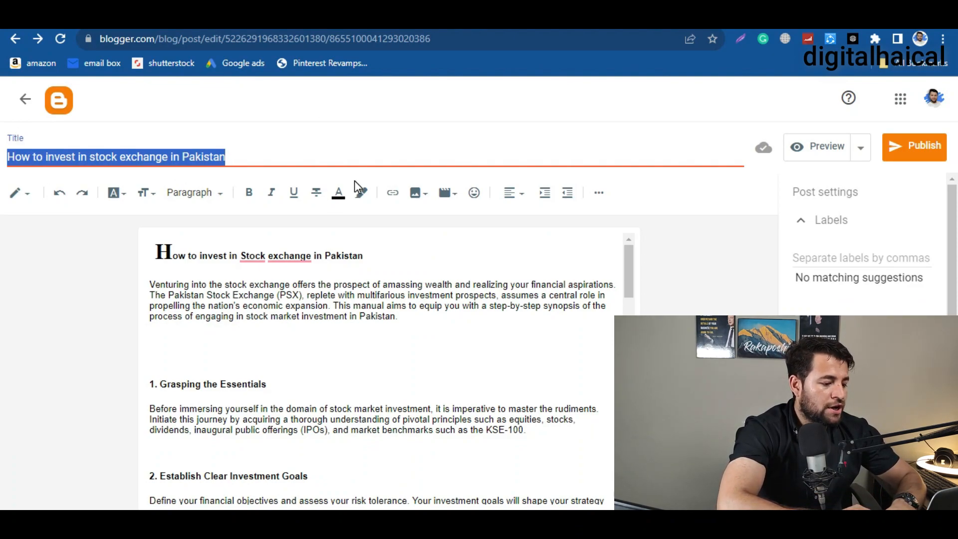
# Start an image upload from the computer and rename today's image in Downloads to "How to invest in stock exchange in Pakistan.jpg".
pyautogui.click(424, 197)
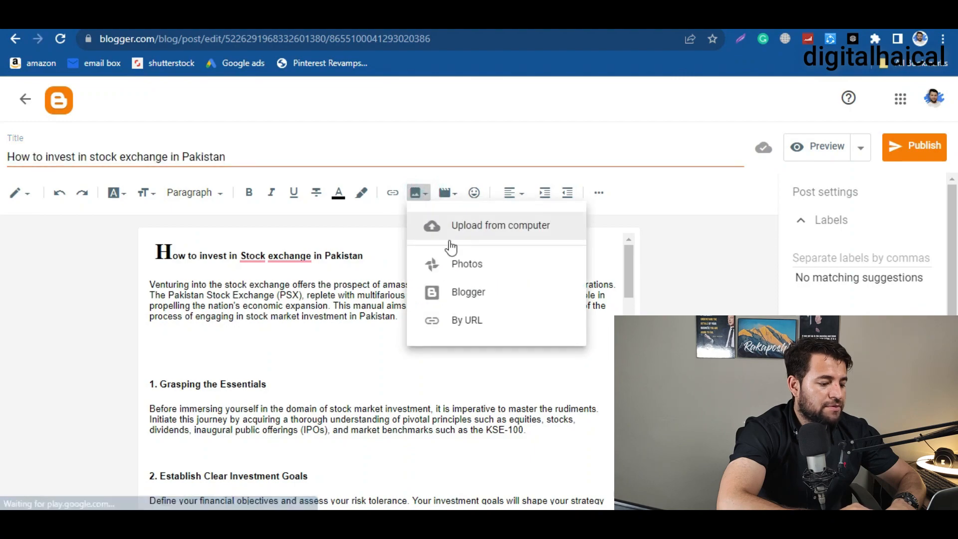
pyautogui.click(468, 231)
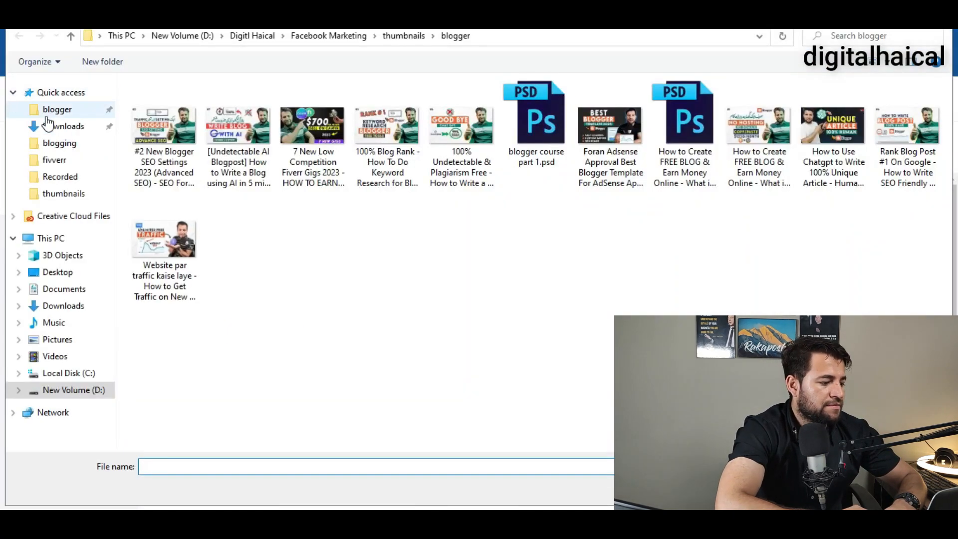
pyautogui.click(65, 127)
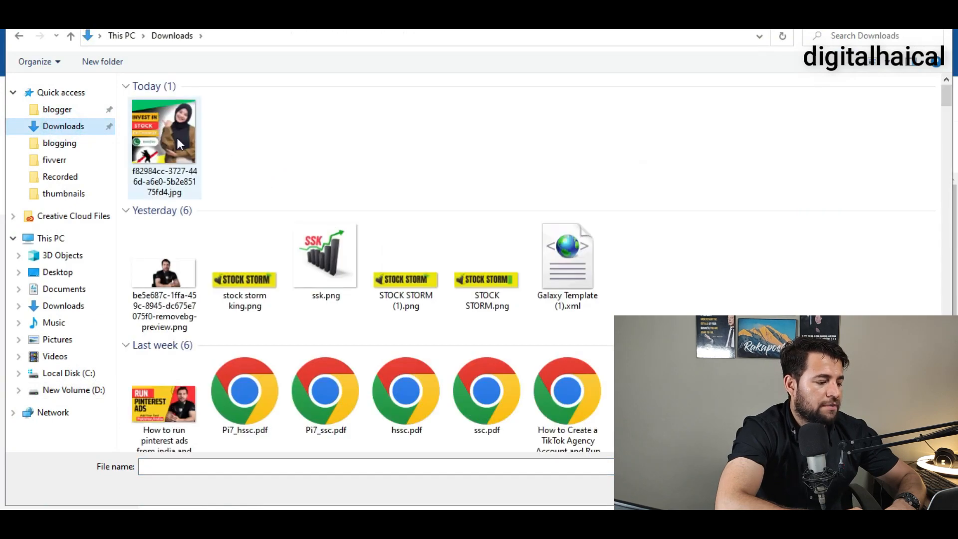
pyautogui.click(177, 137)
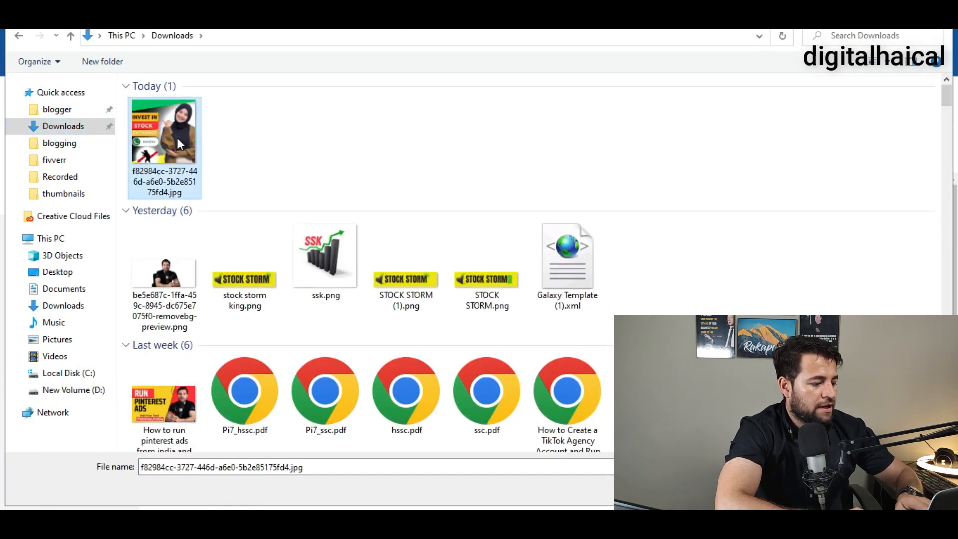
pyautogui.press('F2')
pyautogui.hotkey('ctrl', 'v')
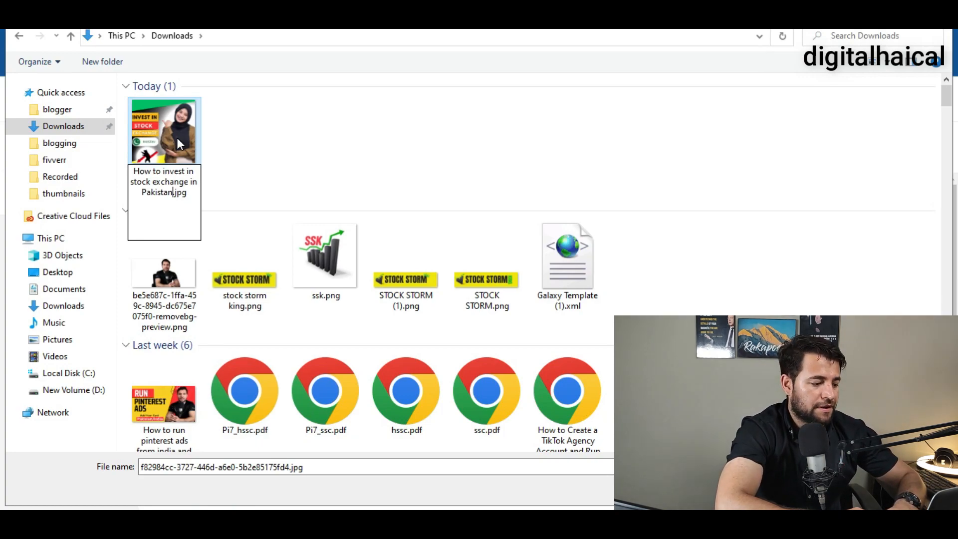
pyautogui.press('Return')
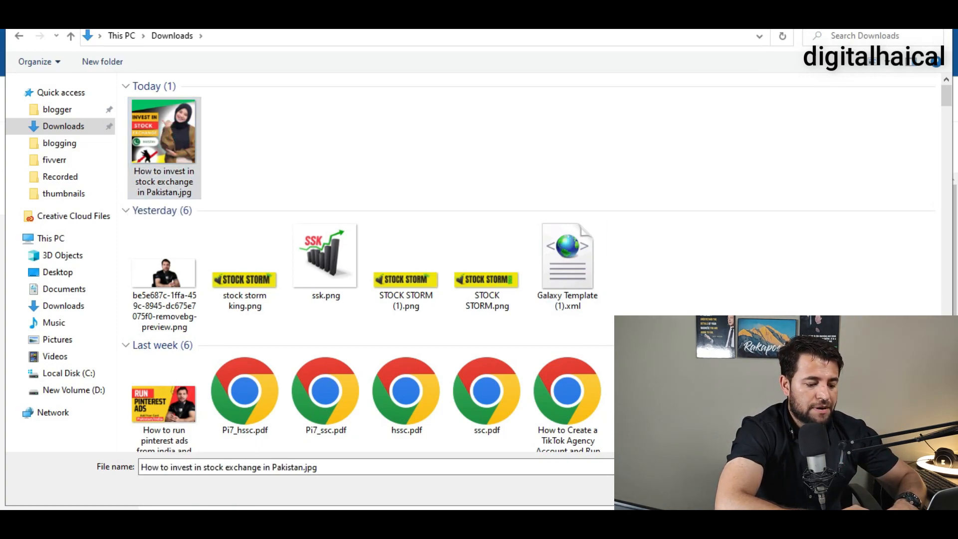
# Upload the renamed stock exchange image and insert it below the introductory paragraph.
pyautogui.press('Return')
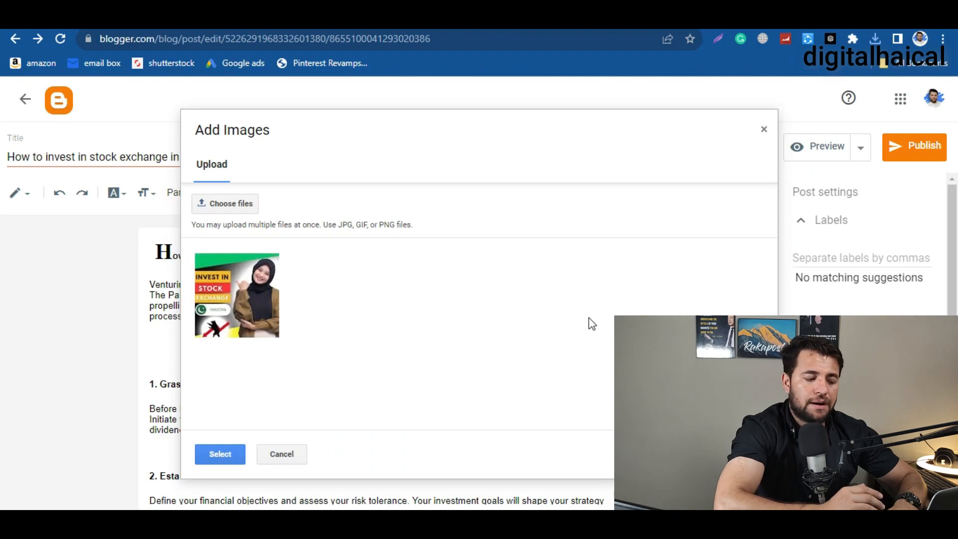
pyautogui.click(217, 330)
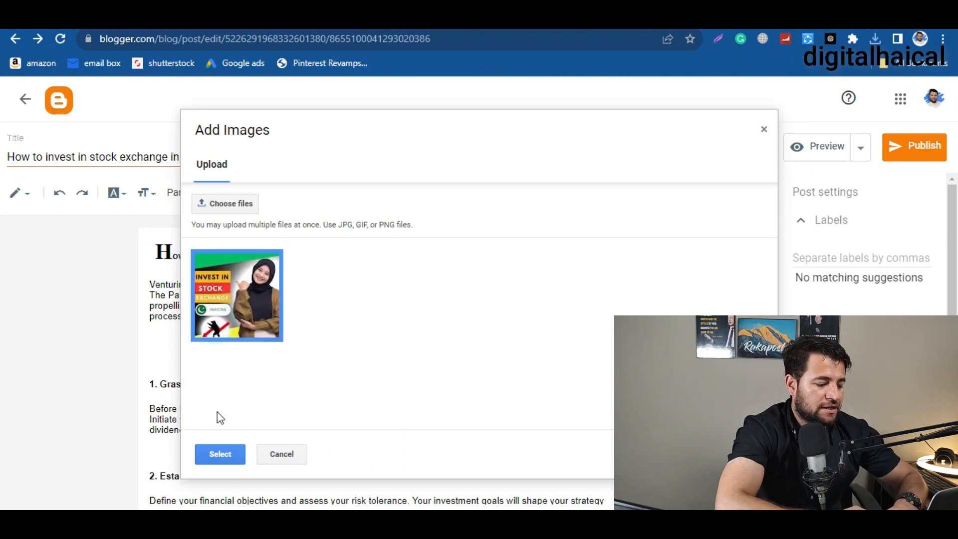
pyautogui.click(218, 454)
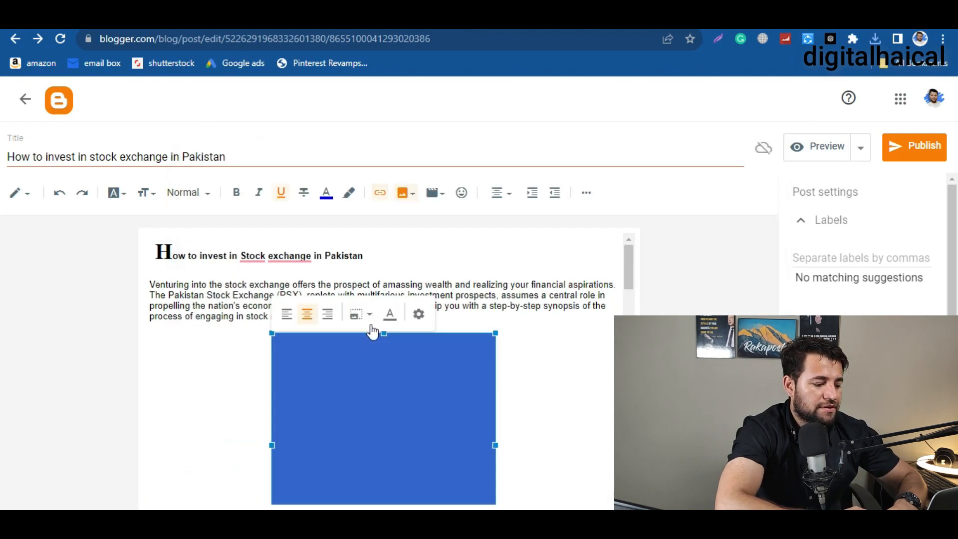
# Set the inserted image's size to X-Large and check how it fits in the post.
pyautogui.click(419, 314)
pyautogui.click(381, 379)
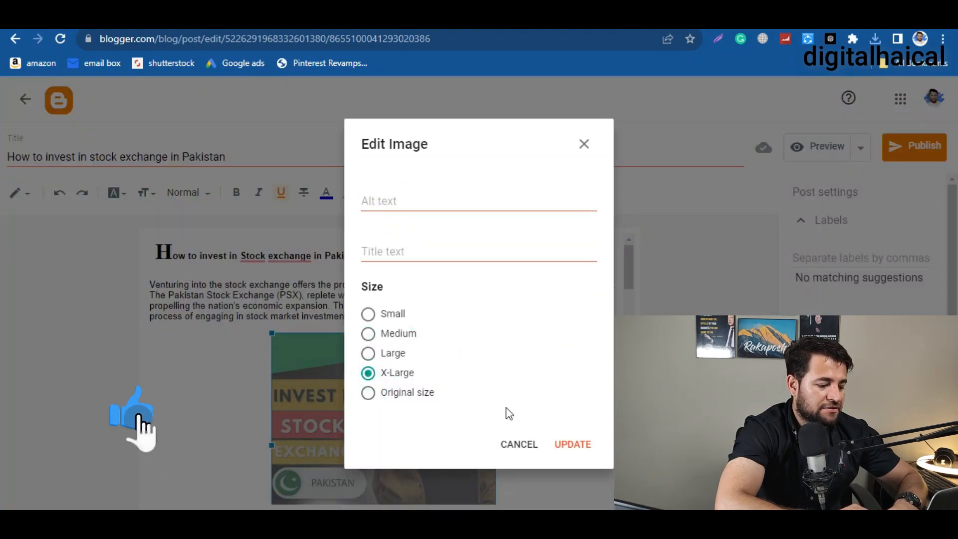
pyautogui.click(573, 446)
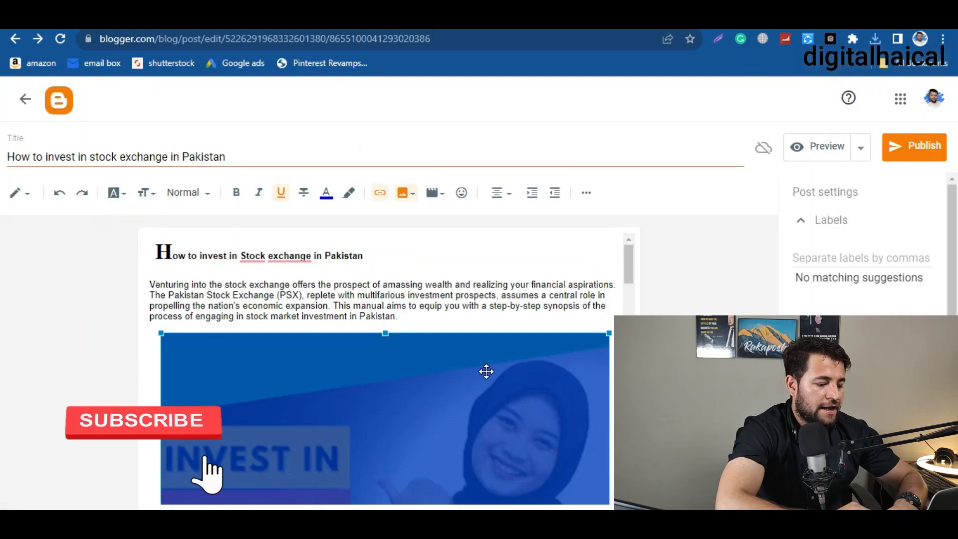
pyautogui.scroll(-7, 486, 371)
pyautogui.scroll(3, 486, 371)
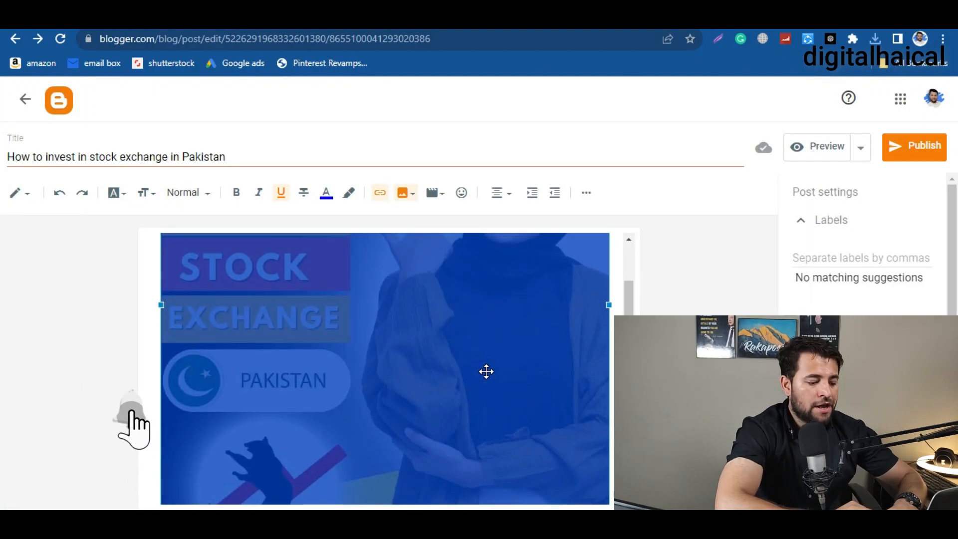
pyautogui.scroll(1, 487, 372)
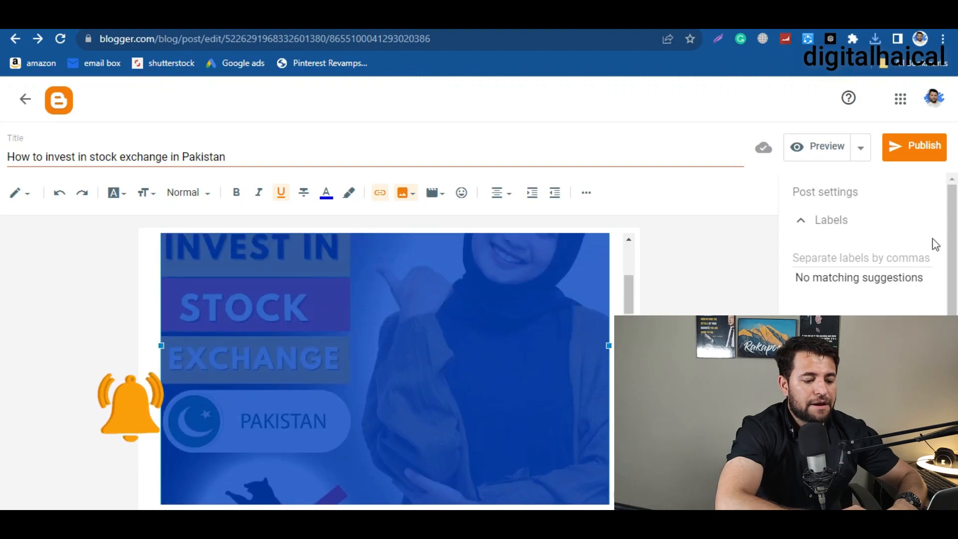
# Add the post labels "stock exchange, online earning, earning apps".
pyautogui.click(842, 257)
pyautogui.write('s')
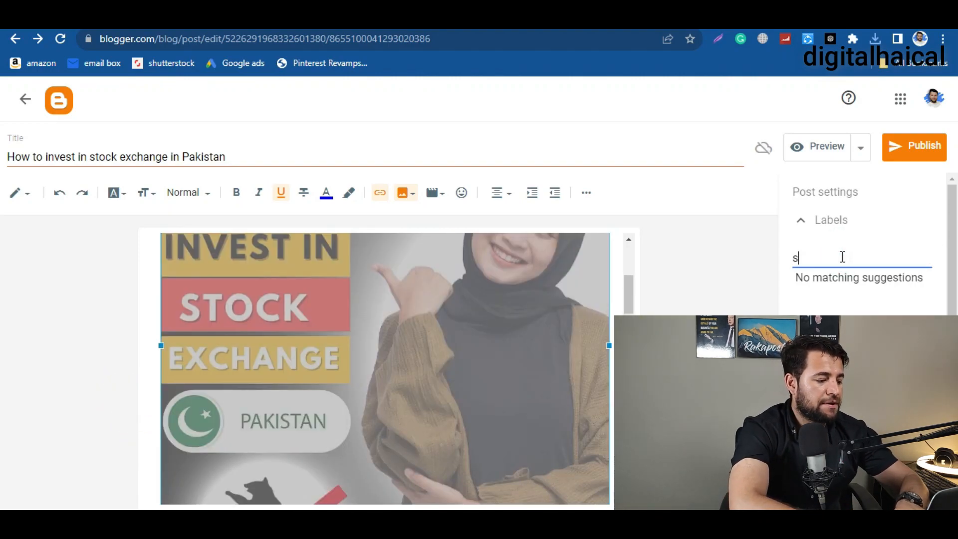
pyautogui.write('tock e')
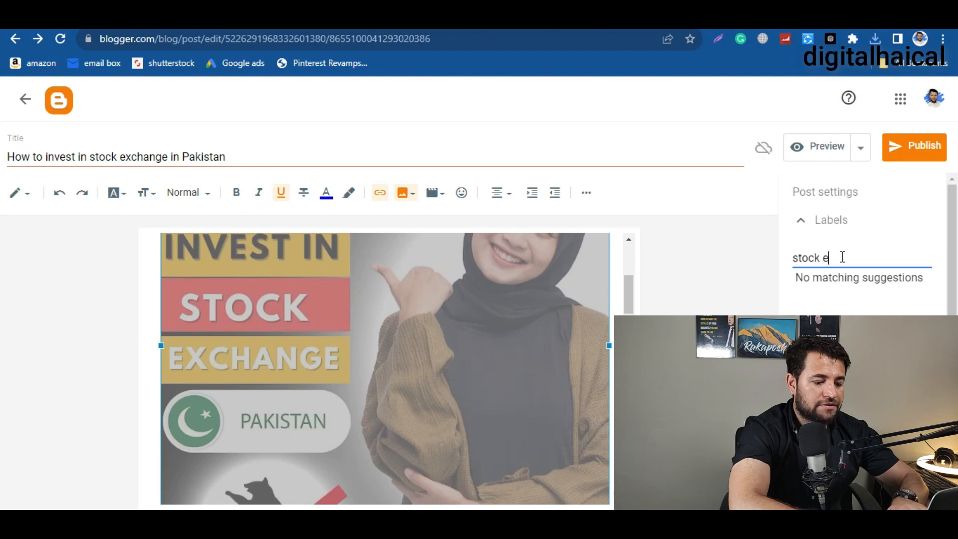
pyautogui.write('xchange,')
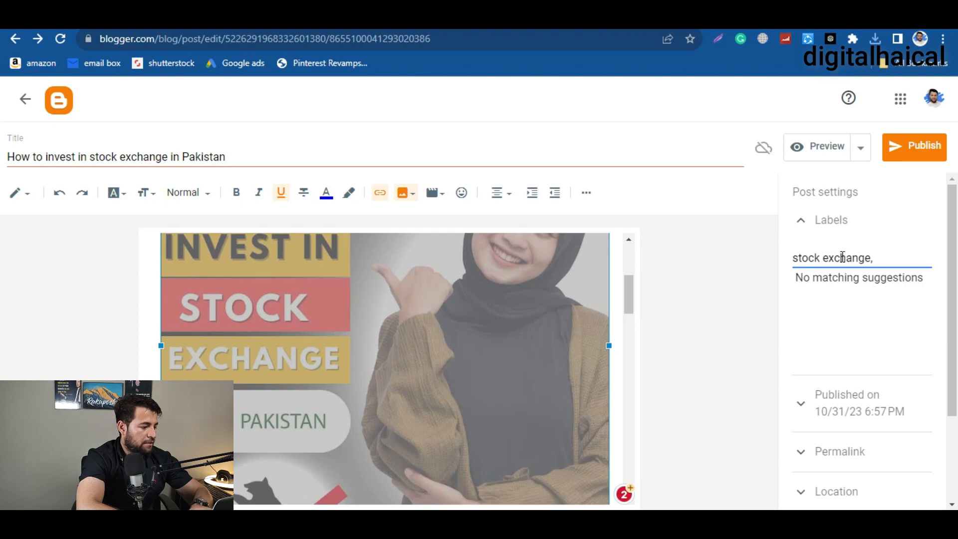
pyautogui.write(' online earning,')
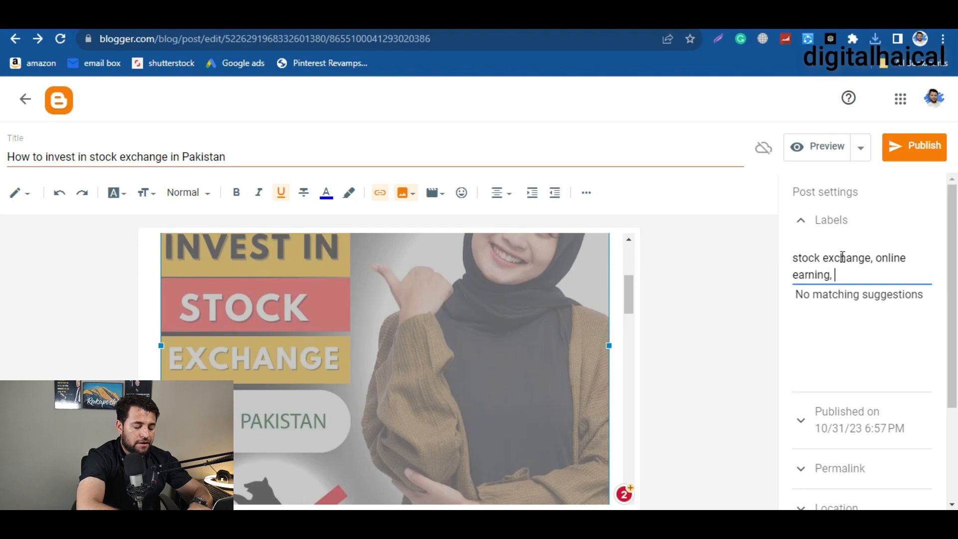
pyautogui.write(' earning')
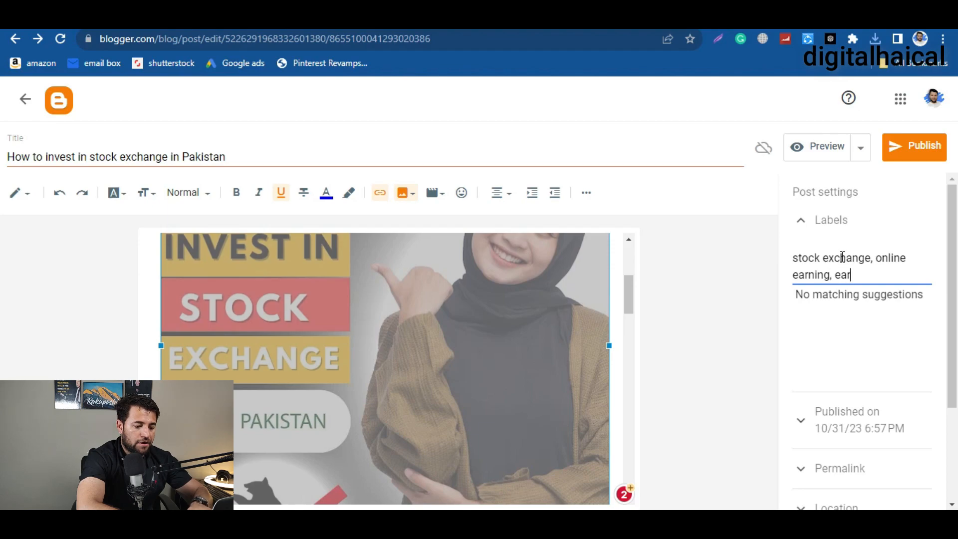
pyautogui.write(' apps')
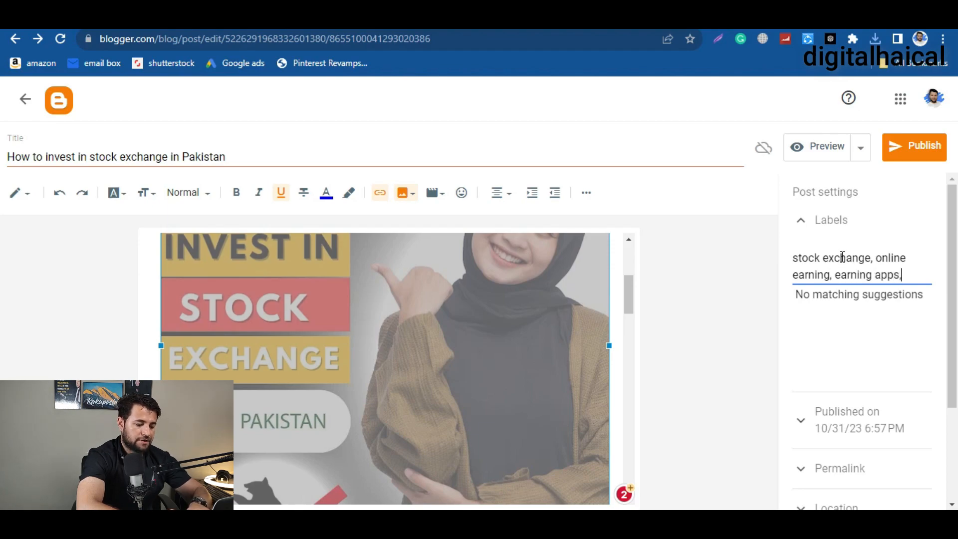
pyautogui.write(',')
# Review the post's permalink setting and expand the Search Description section.
pyautogui.scroll(-2, 909, 364)
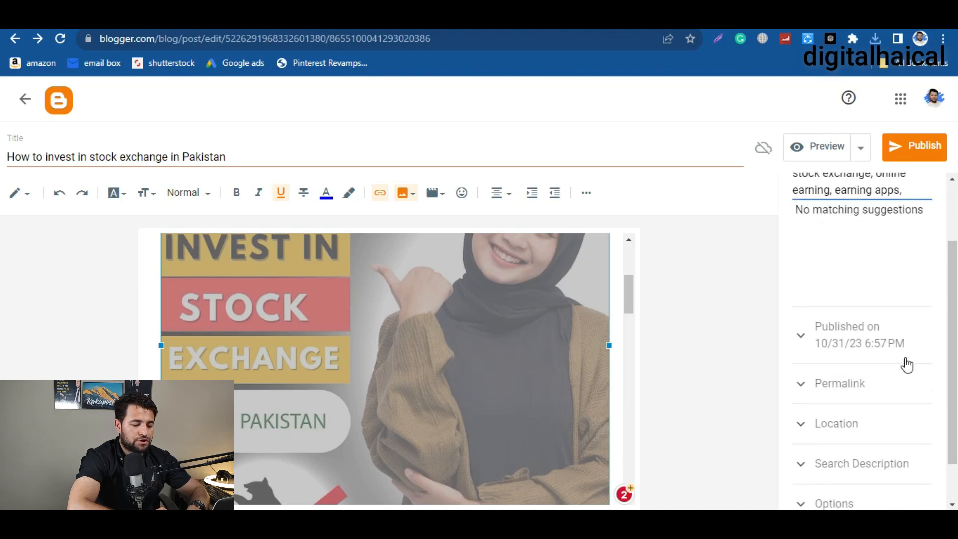
pyautogui.click(832, 336)
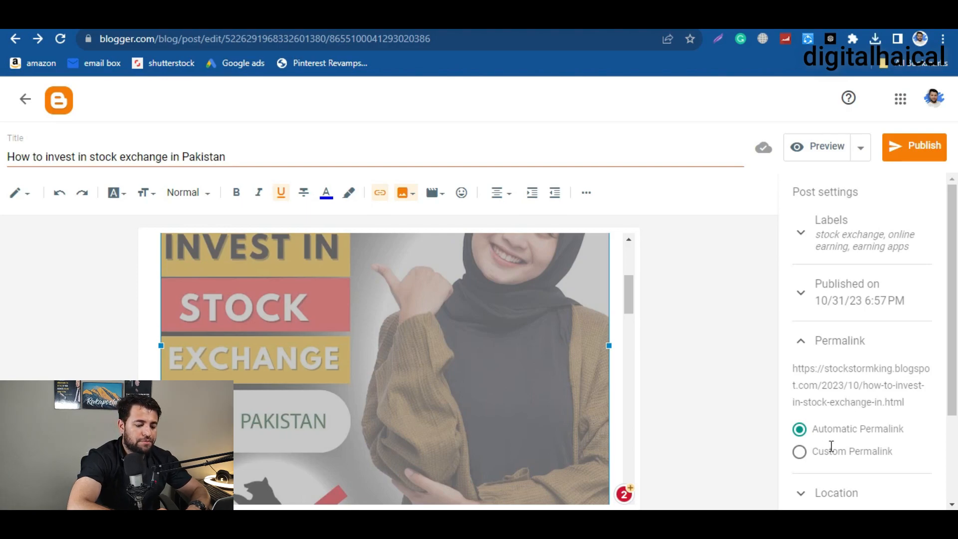
pyautogui.scroll(-3, 830, 452)
pyautogui.click(840, 415)
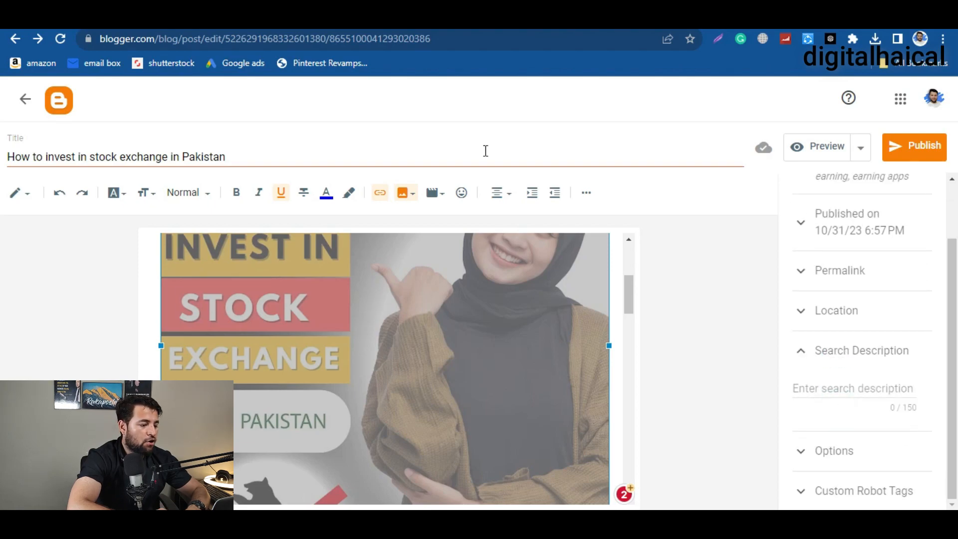
# Look over the live Stock Storm blog's About Us text and home page, and return to the post's introduction in the editor.
pyautogui.click(393, 23)
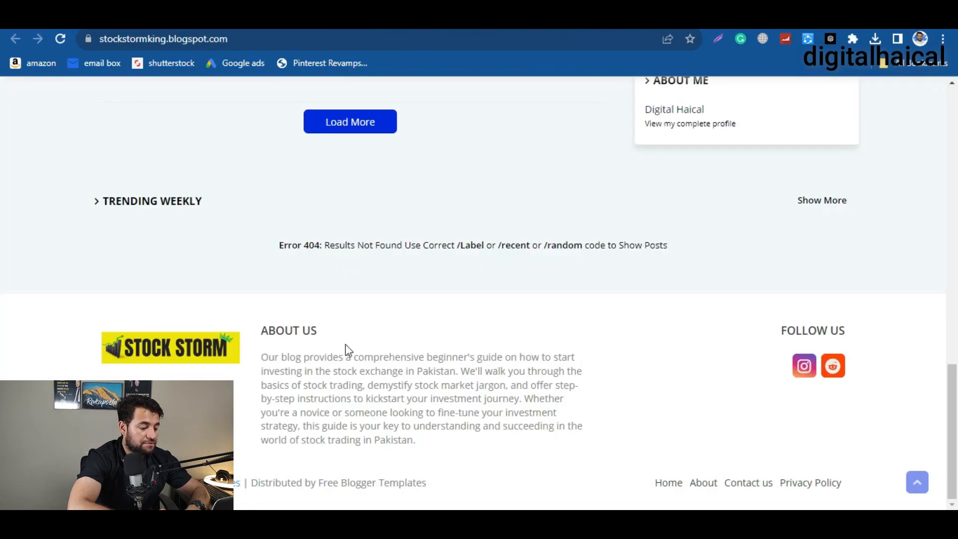
pyautogui.scroll(9, 301, 346)
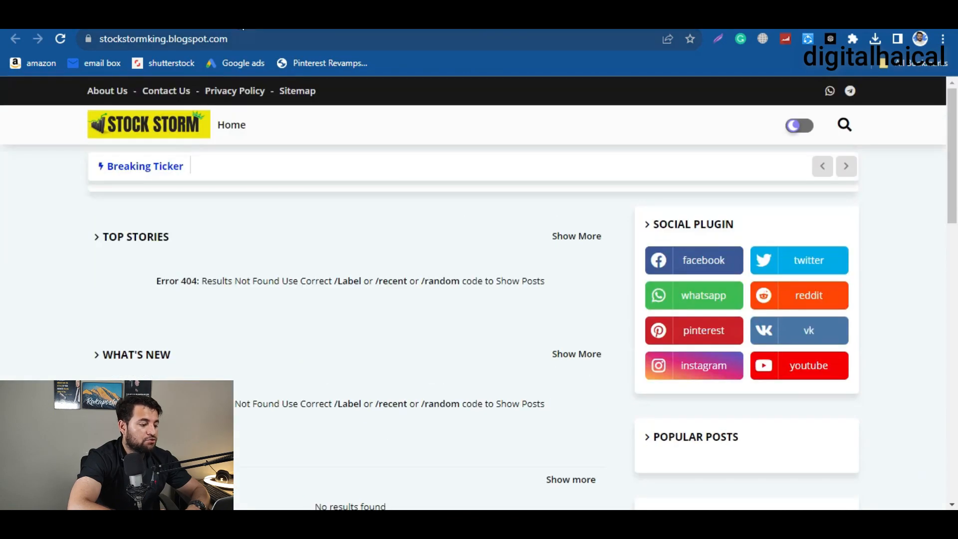
pyautogui.click(244, 22)
pyautogui.scroll(5, 391, 388)
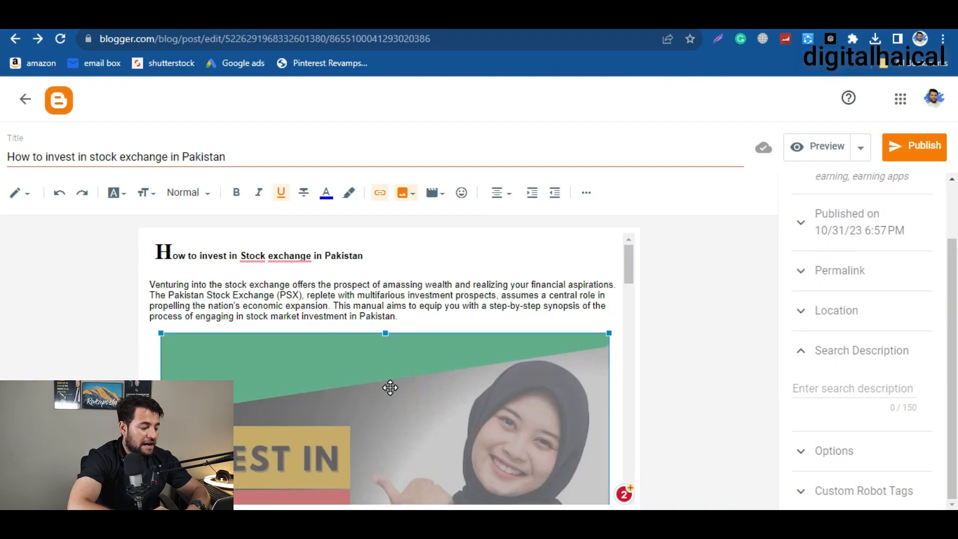
# Fill the search description with the post's heading and opening sentence, trimmed to end at "realizing your financial.".
pyautogui.moveTo(150, 284); pyautogui.dragTo(617, 281)
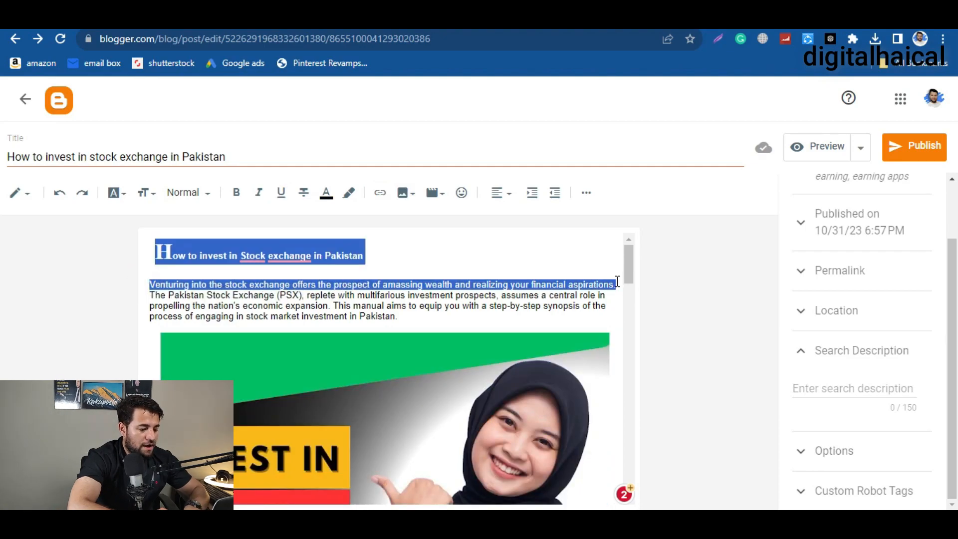
pyautogui.click(829, 387)
pyautogui.hotkey('ctrl', 'v')
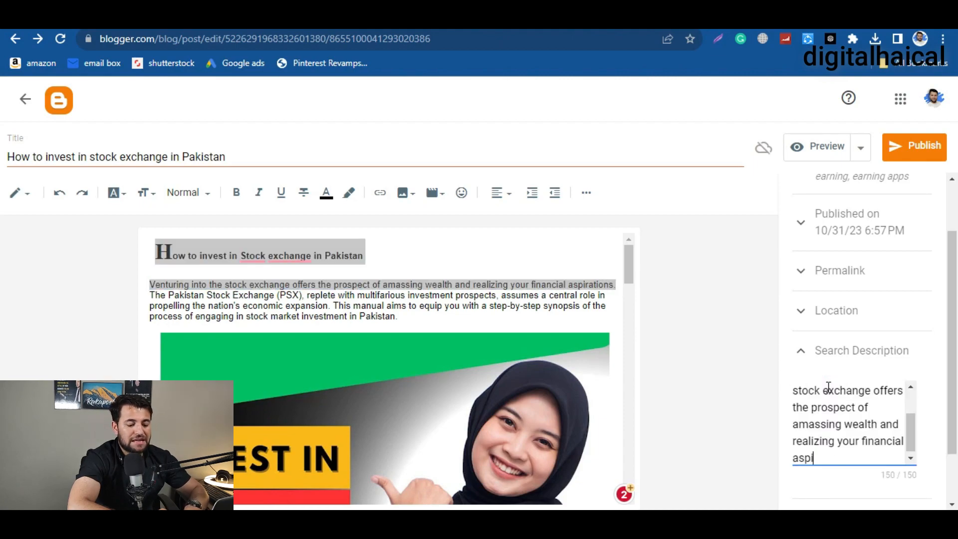
pyautogui.press('BackSpace')
pyautogui.press('BackSpace')
pyautogui.press('BackSpace')
pyautogui.press('BackSpace')
pyautogui.press('BackSpace')
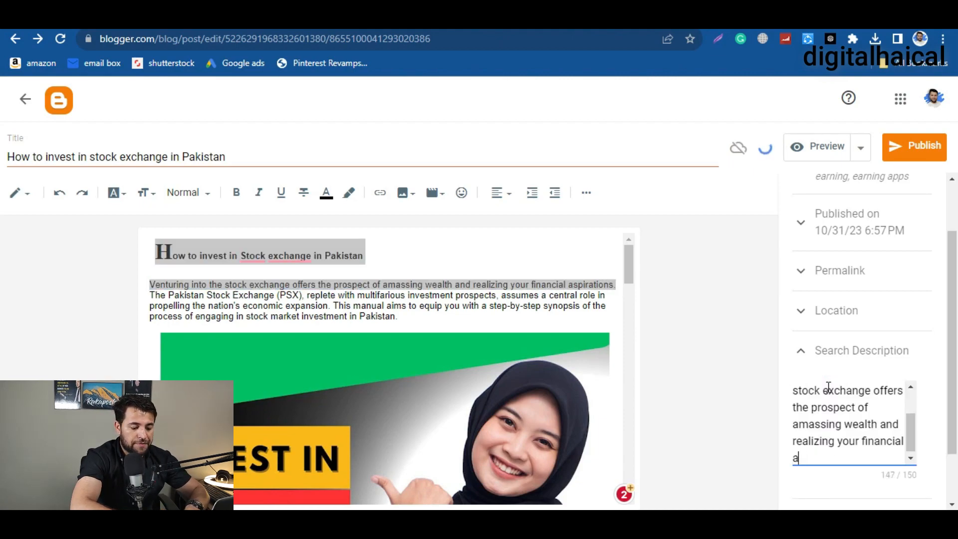
pyautogui.write('.')
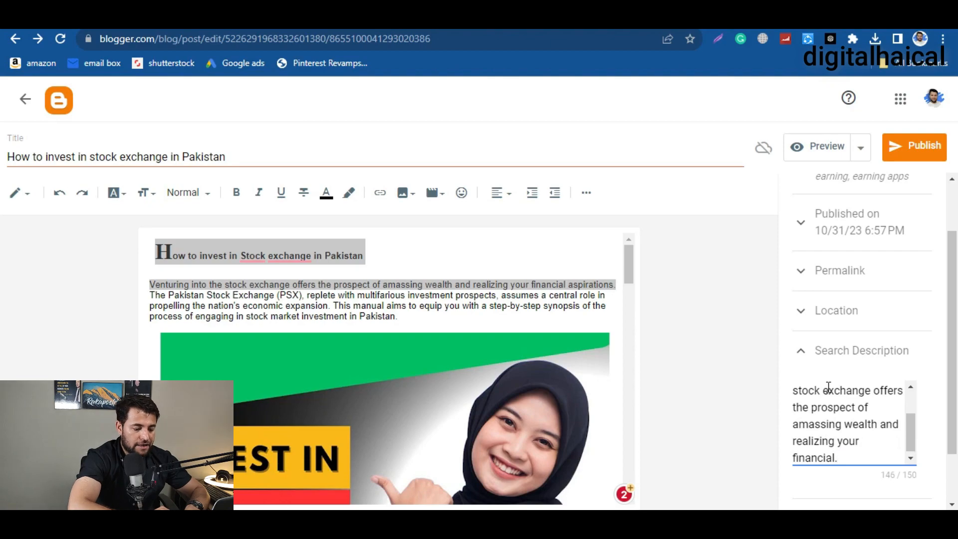
# Review the post's reader comment options and its custom robot tags.
pyautogui.scroll(-1, 831, 375)
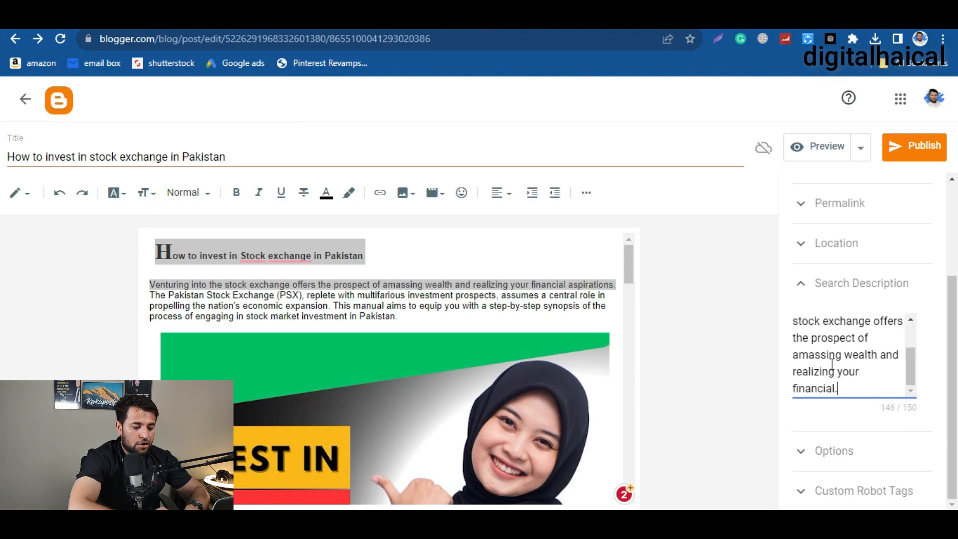
pyautogui.click(834, 444)
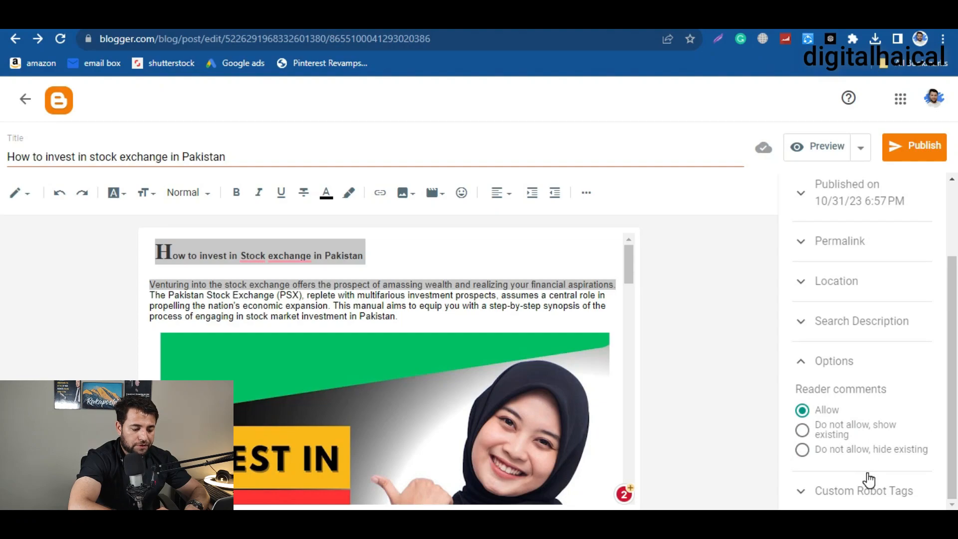
pyautogui.click(848, 493)
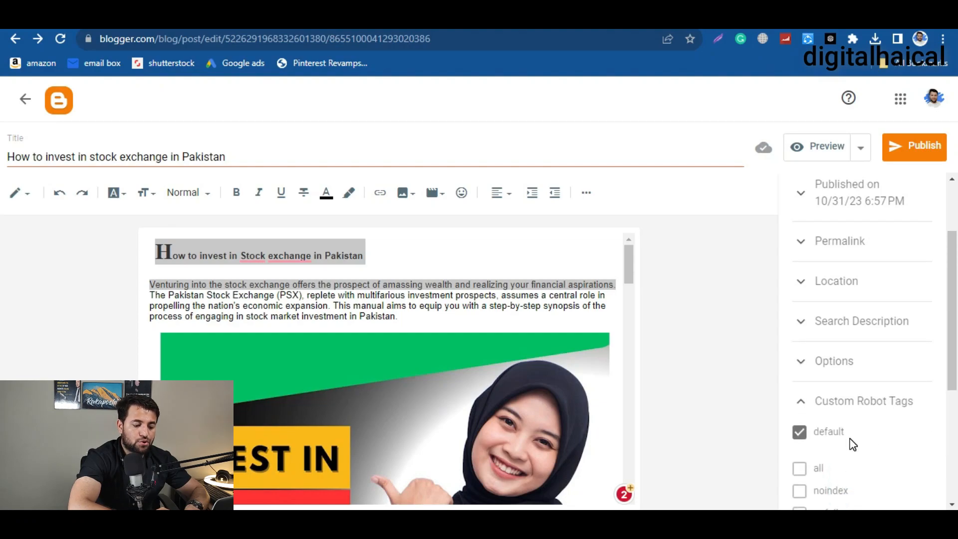
pyautogui.scroll(-3, 853, 444)
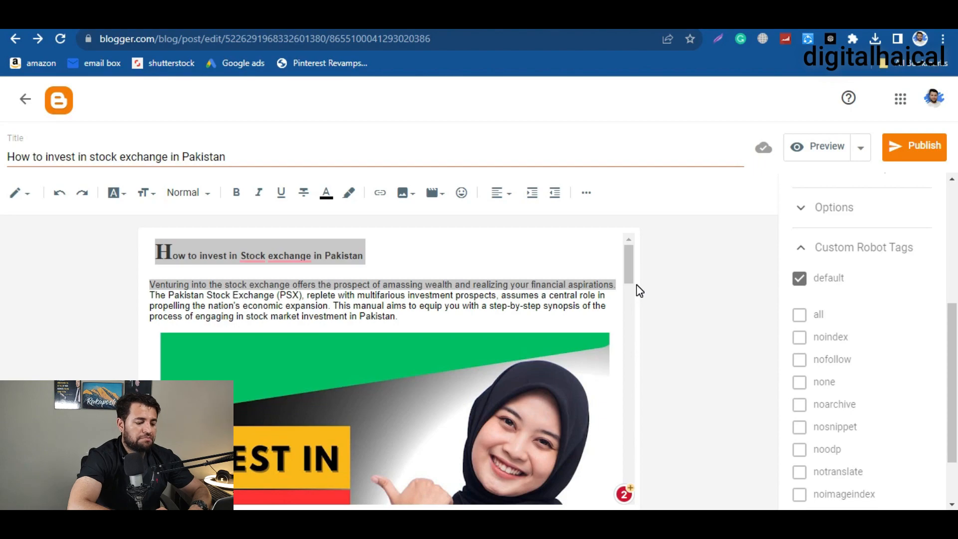
# Give the post's body text and image alignment a final check, and publish the post with confirmation.
pyautogui.scroll(-10, 355, 359)
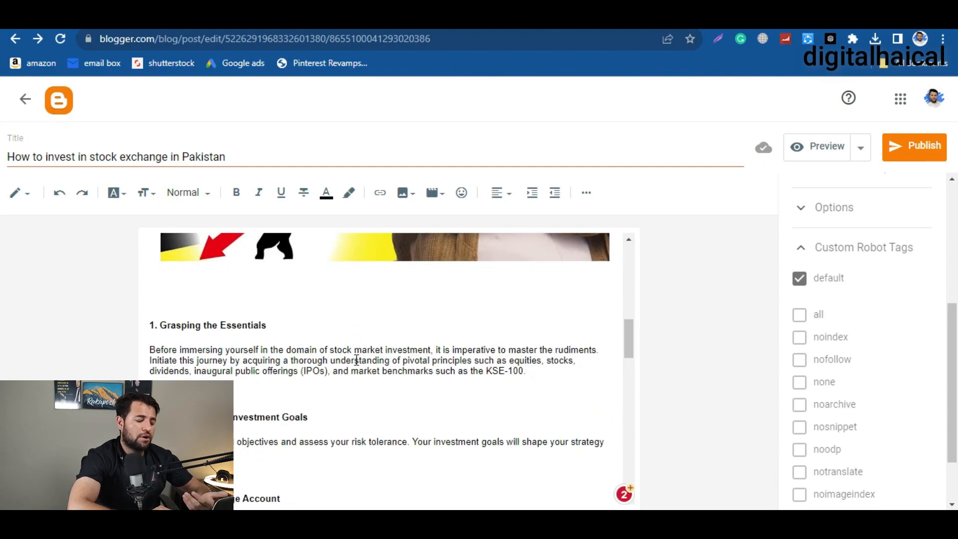
pyautogui.scroll(-3, 357, 360)
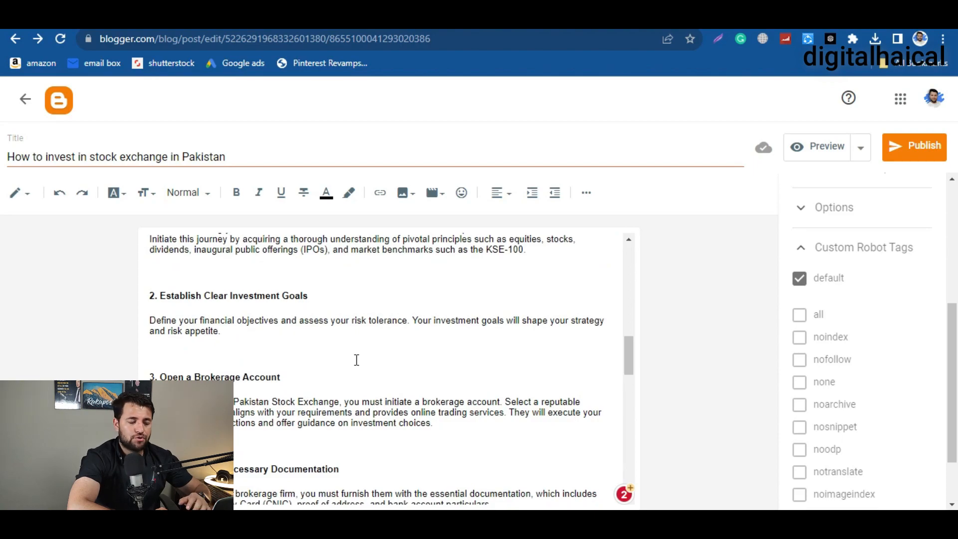
pyautogui.scroll(12, 357, 360)
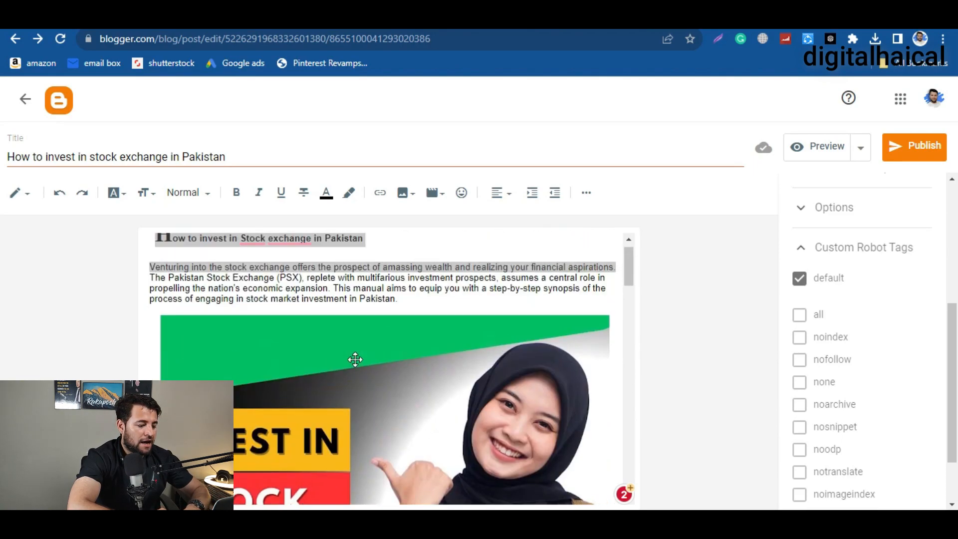
pyautogui.click(355, 359)
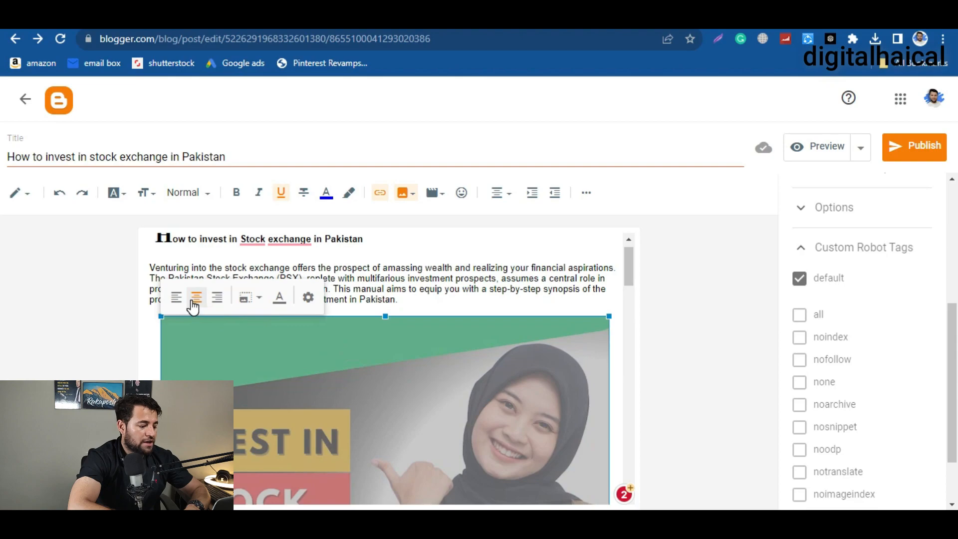
pyautogui.click(412, 298)
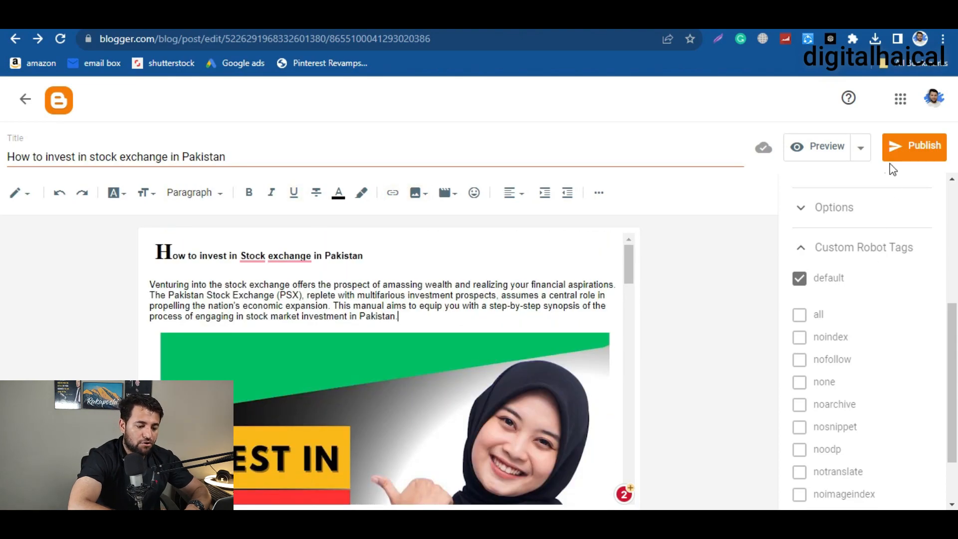
pyautogui.click(905, 155)
pyautogui.click(543, 330)
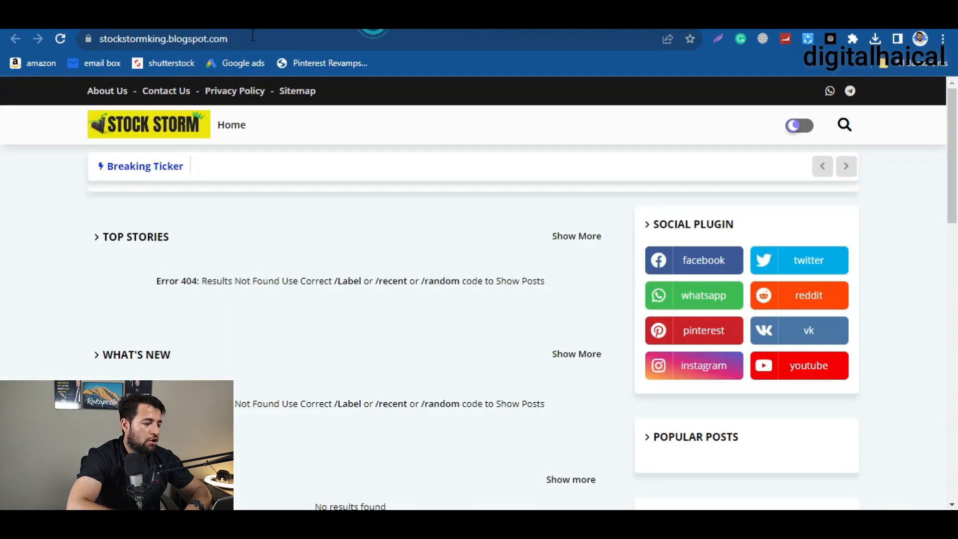
# Reload the live Stock Storm home page and check how the published post appears in its sections, from Top Stories to the footer.
pyautogui.click(61, 39)
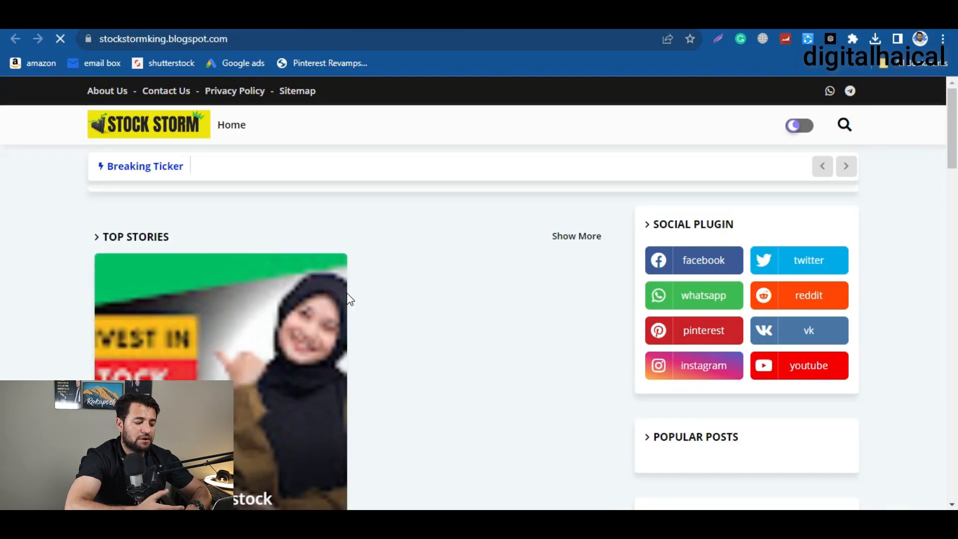
pyautogui.scroll(-3, 285, 412)
pyautogui.scroll(-8, 283, 414)
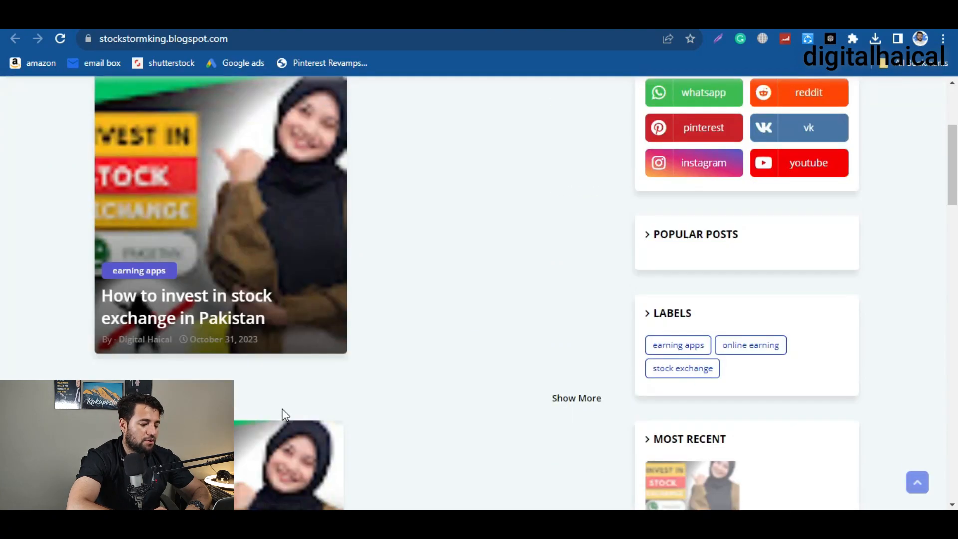
pyautogui.scroll(-3, 284, 415)
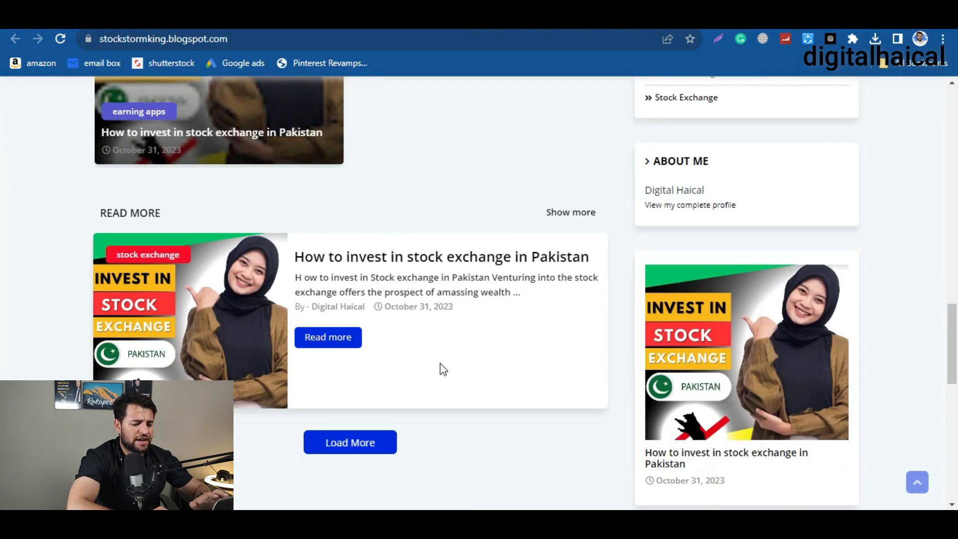
pyautogui.scroll(-10, 441, 364)
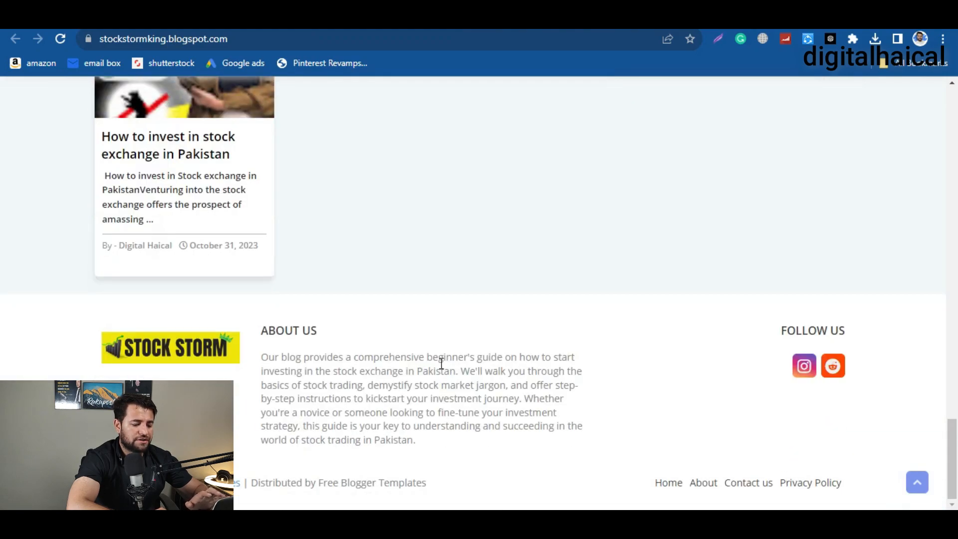
pyautogui.scroll(18, 441, 364)
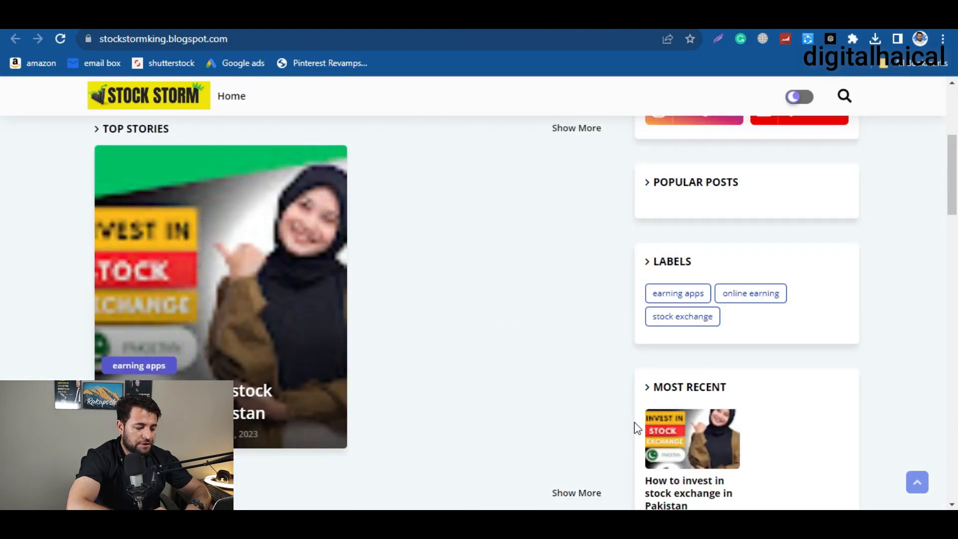
# Open the published post from the Most Recent list and review its image, numbered headings and sidebar labels.
pyautogui.click(664, 481)
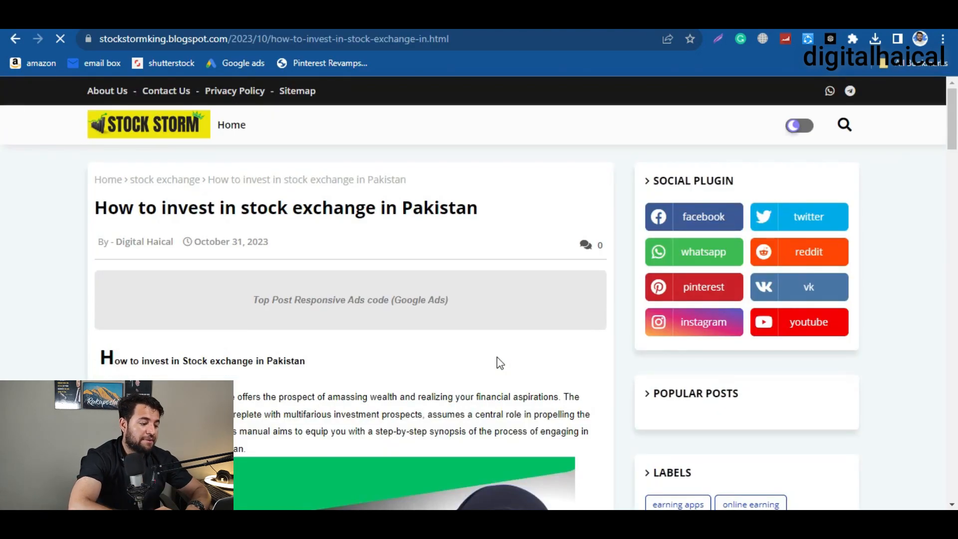
pyautogui.scroll(-1, 466, 356)
pyautogui.scroll(-10, 465, 357)
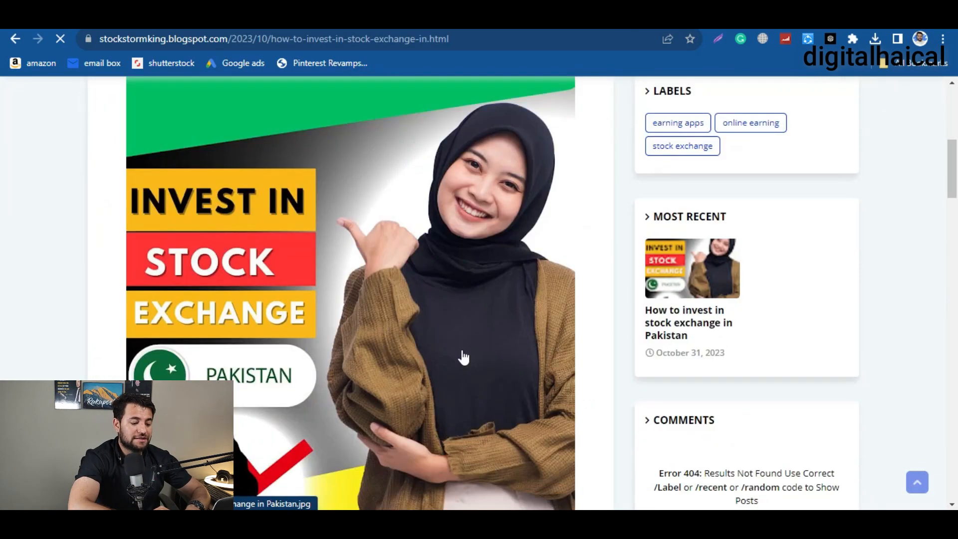
pyautogui.scroll(-2, 463, 357)
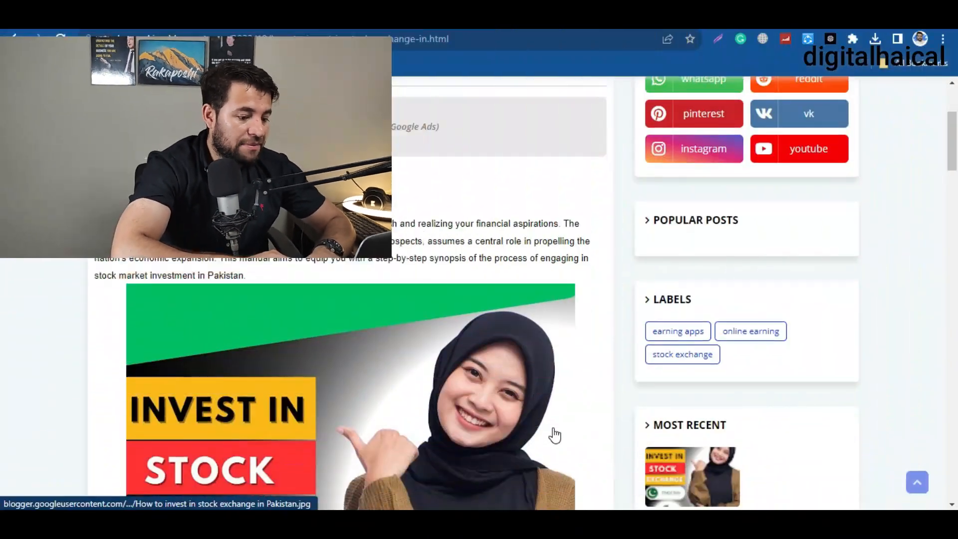
pyautogui.scroll(-1, 553, 435)
pyautogui.scroll(-1, 554, 436)
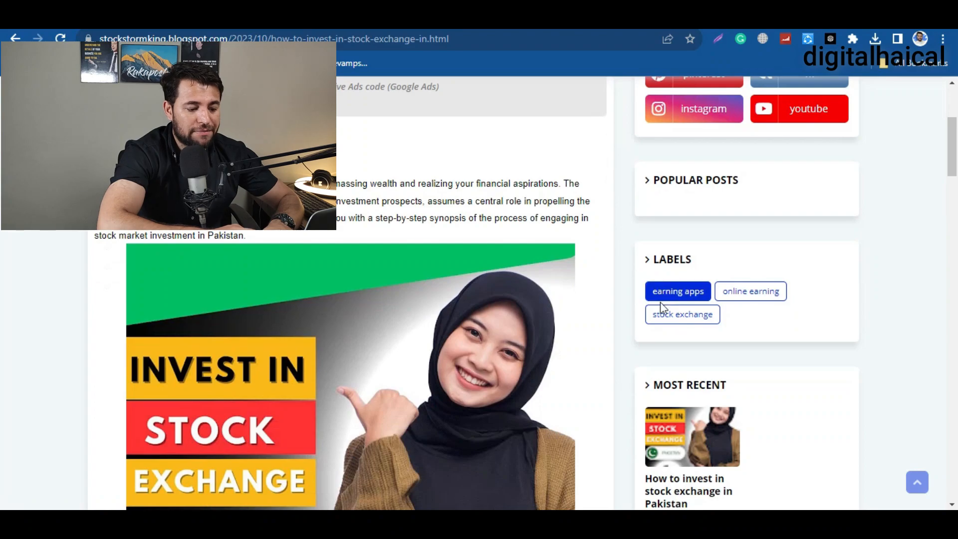
pyautogui.scroll(-10, 760, 330)
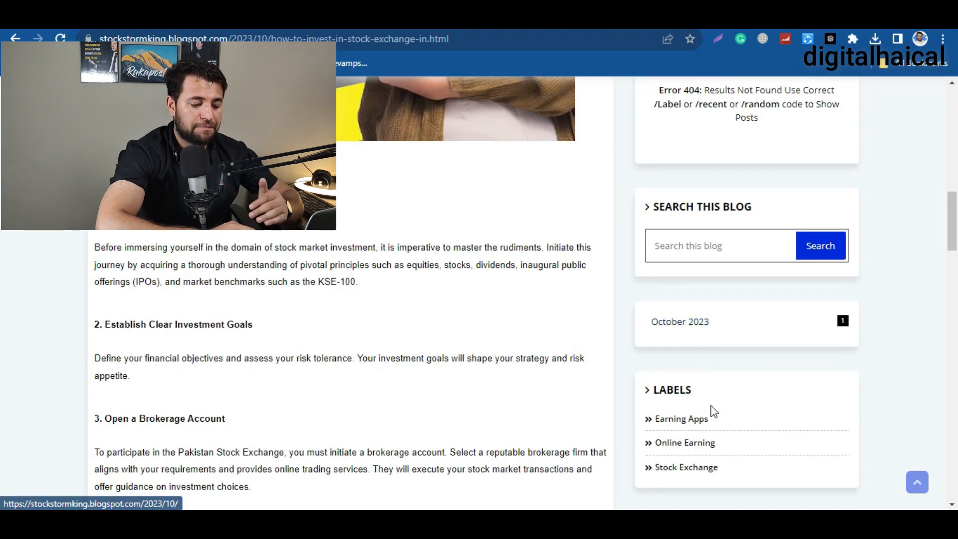
pyautogui.scroll(-2, 713, 410)
pyautogui.scroll(-5, 714, 410)
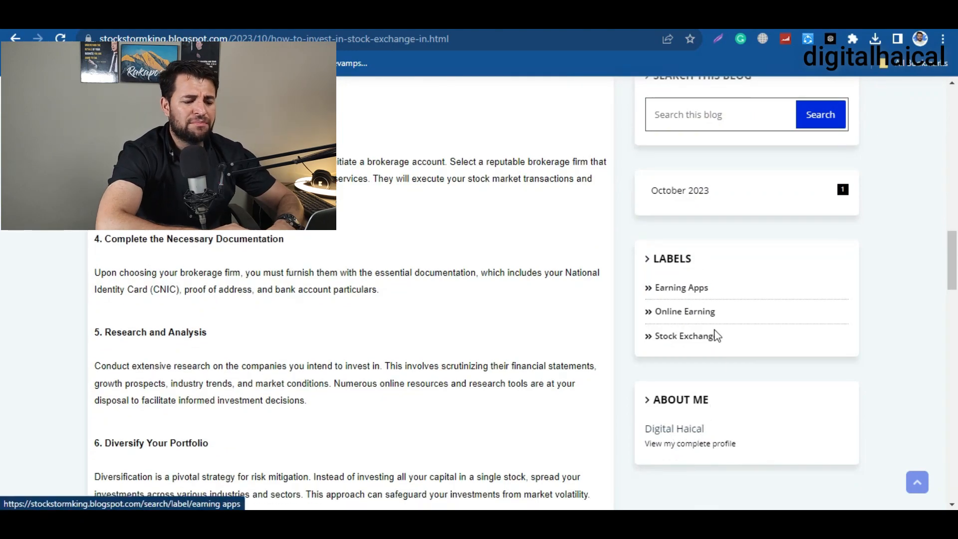
pyautogui.scroll(12, 401, 340)
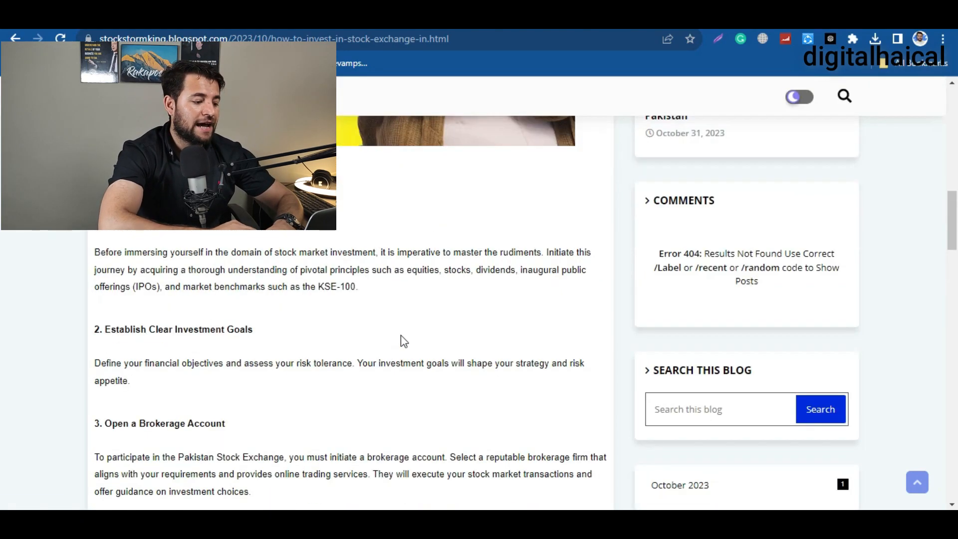
pyautogui.scroll(-10, 418, 287)
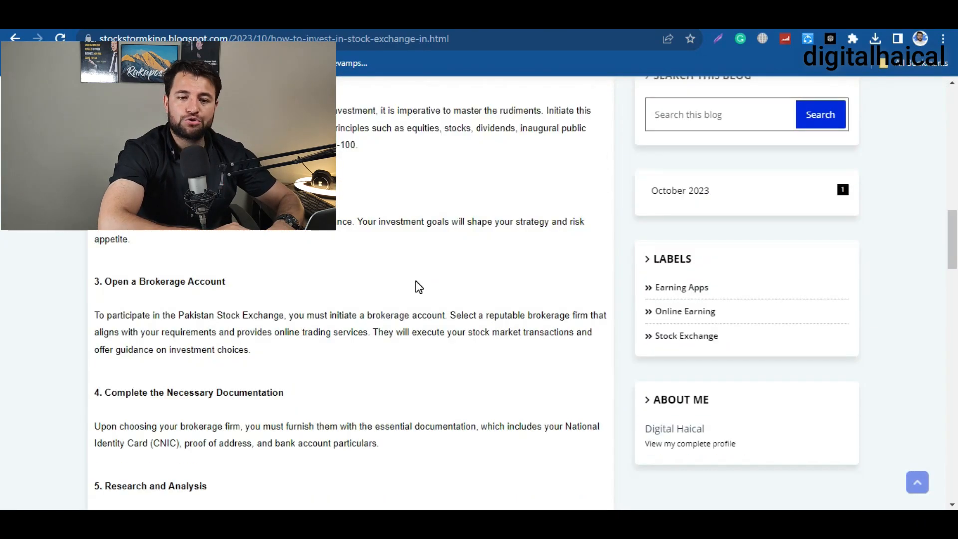